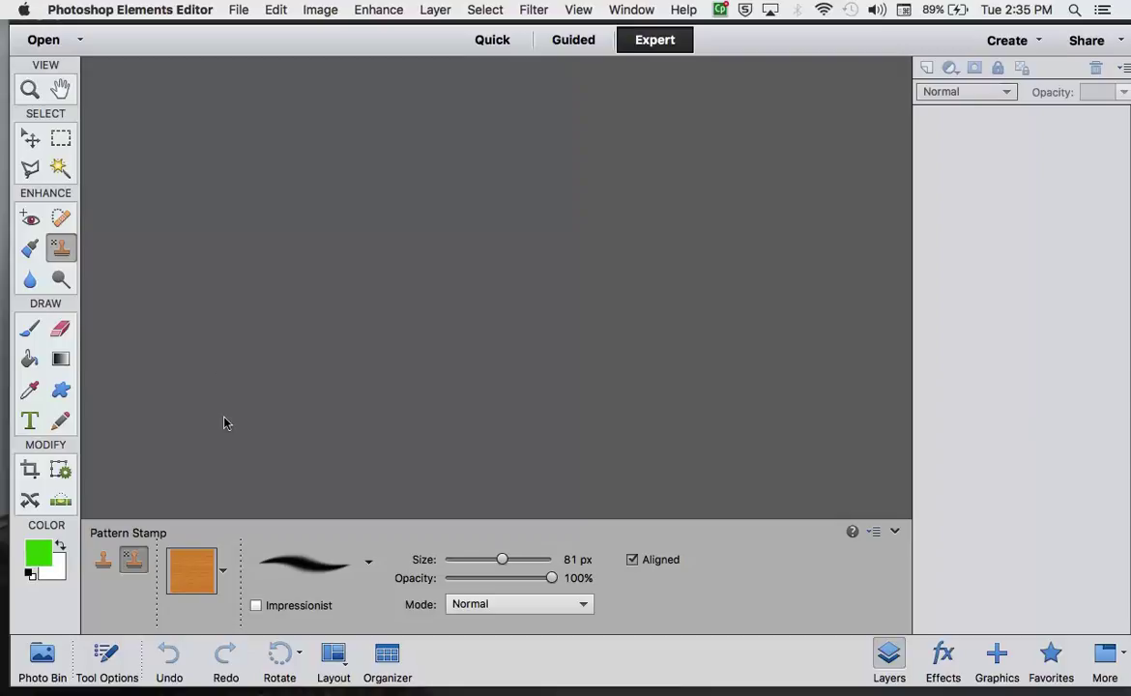
Step: Create a new blank white 771 × 551 px document at 72 ppi from File > New > Blank File
left_click(239, 11)
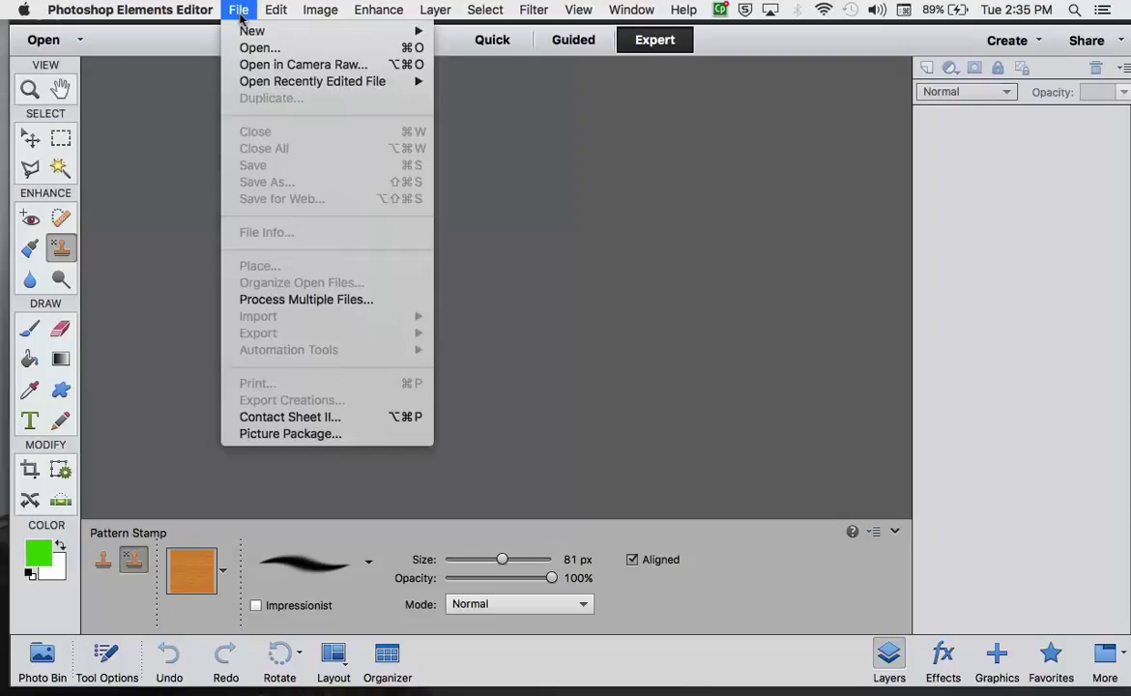
mouse_move(256, 37)
left_click(454, 36)
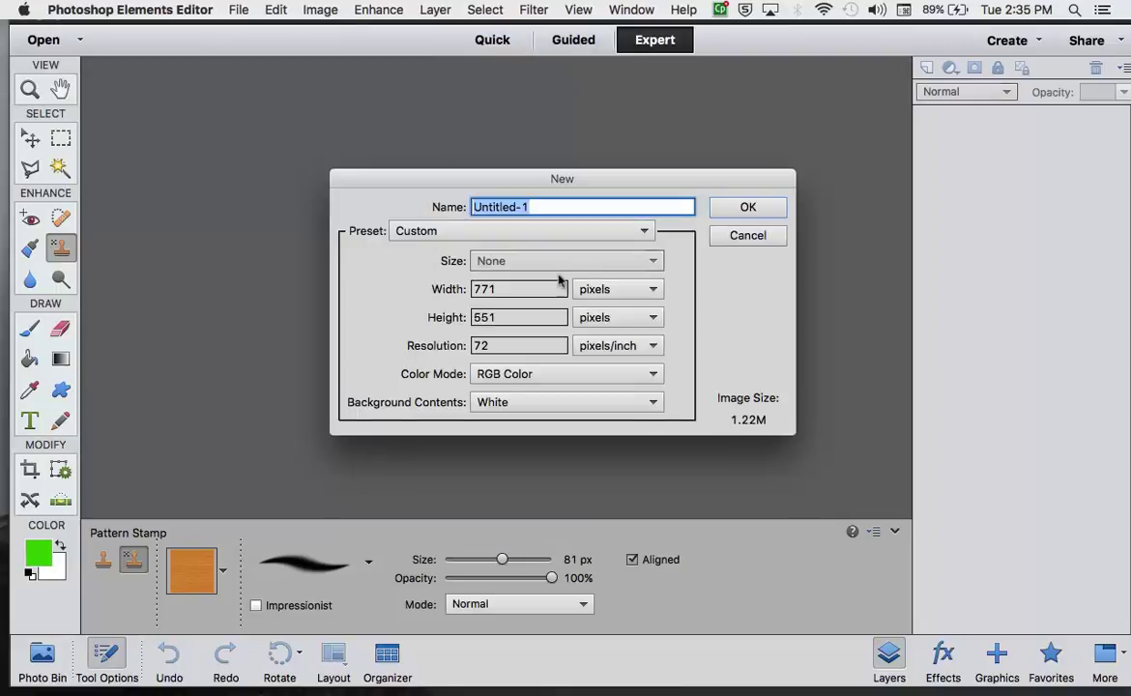
left_click(748, 207)
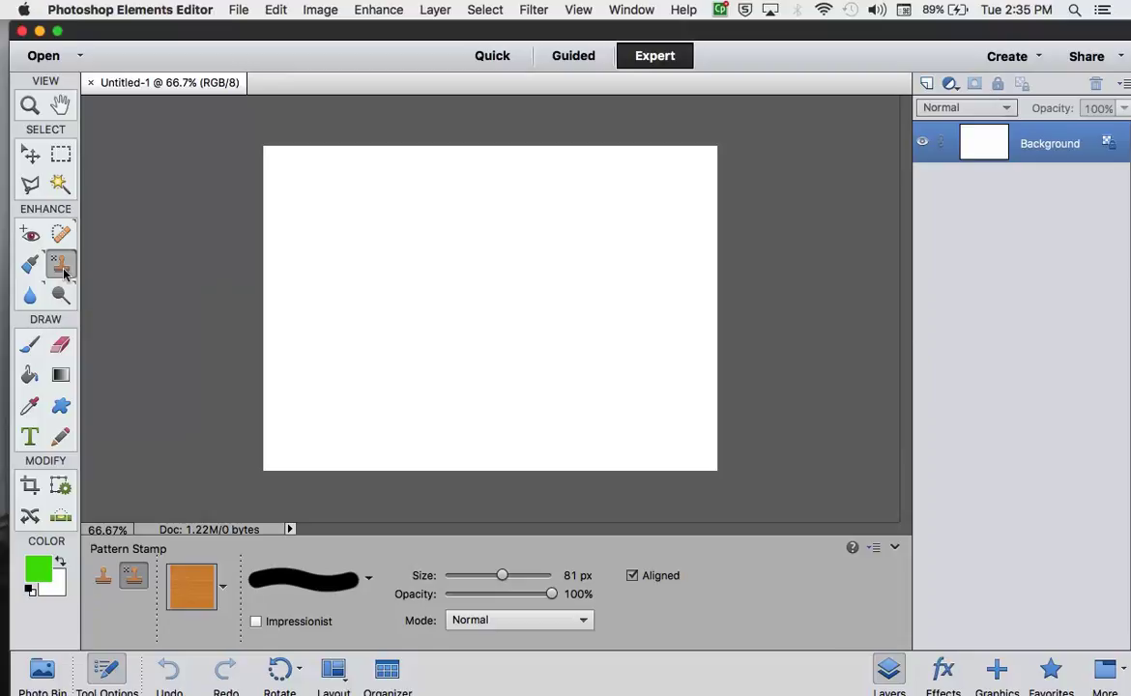
Step: Reselect the Pattern Stamp and load the grey granite swatch from the Pattern picker
left_click(104, 578)
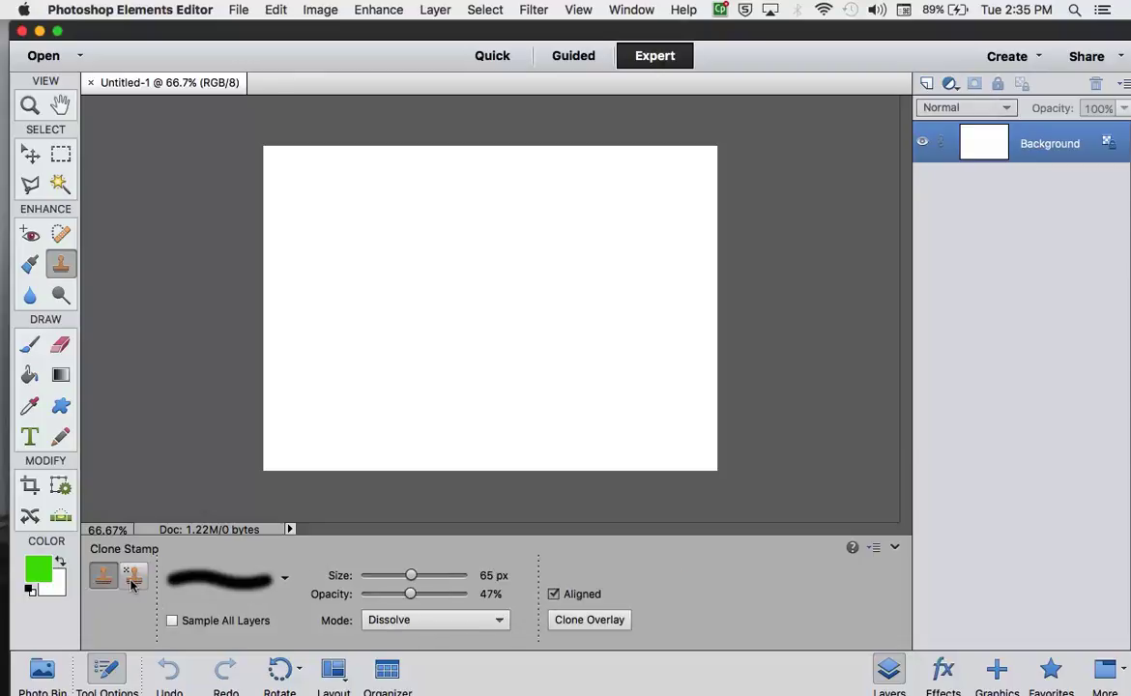
left_click(134, 577)
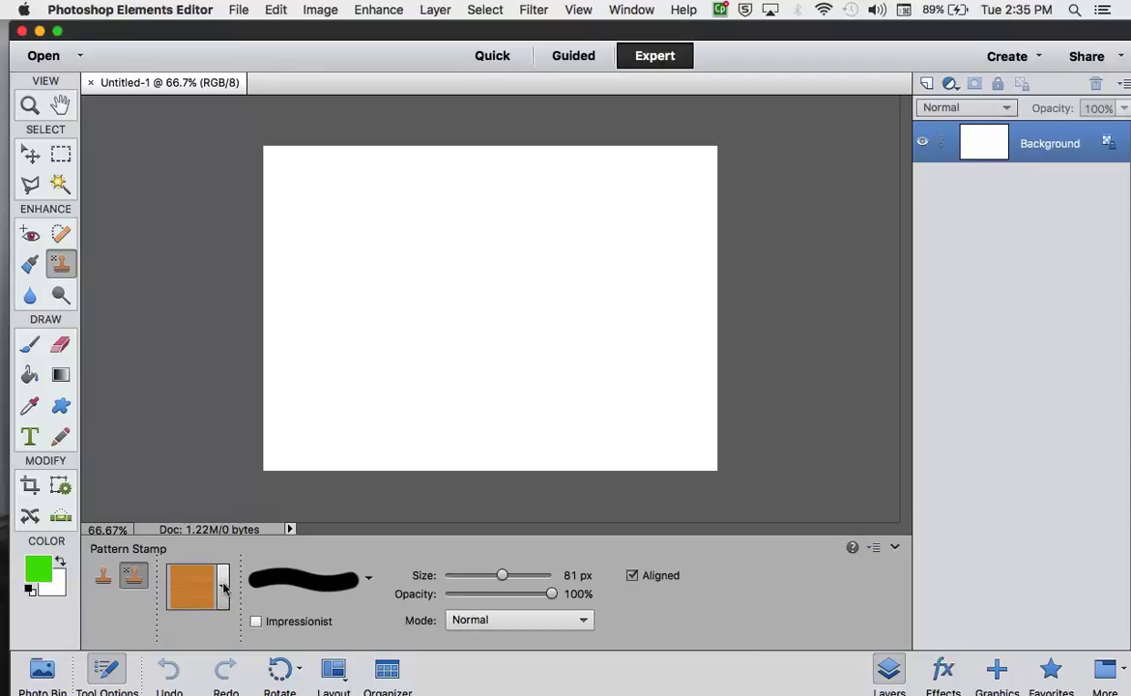
left_click(223, 587)
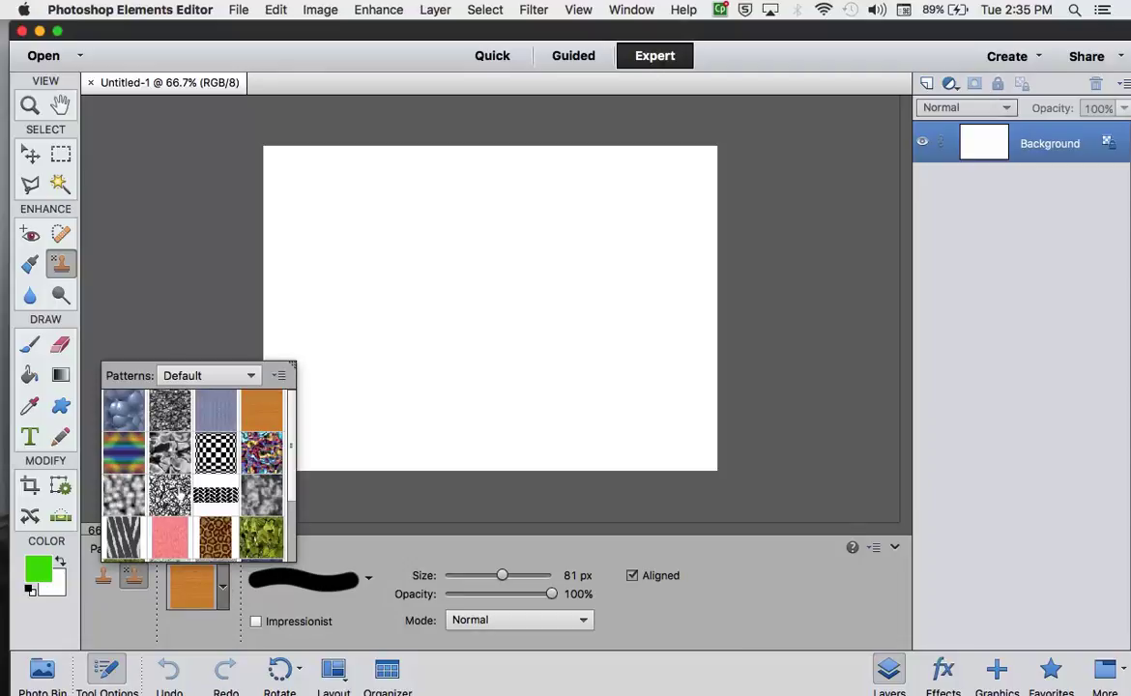
scroll(180, 495, "down", 3)
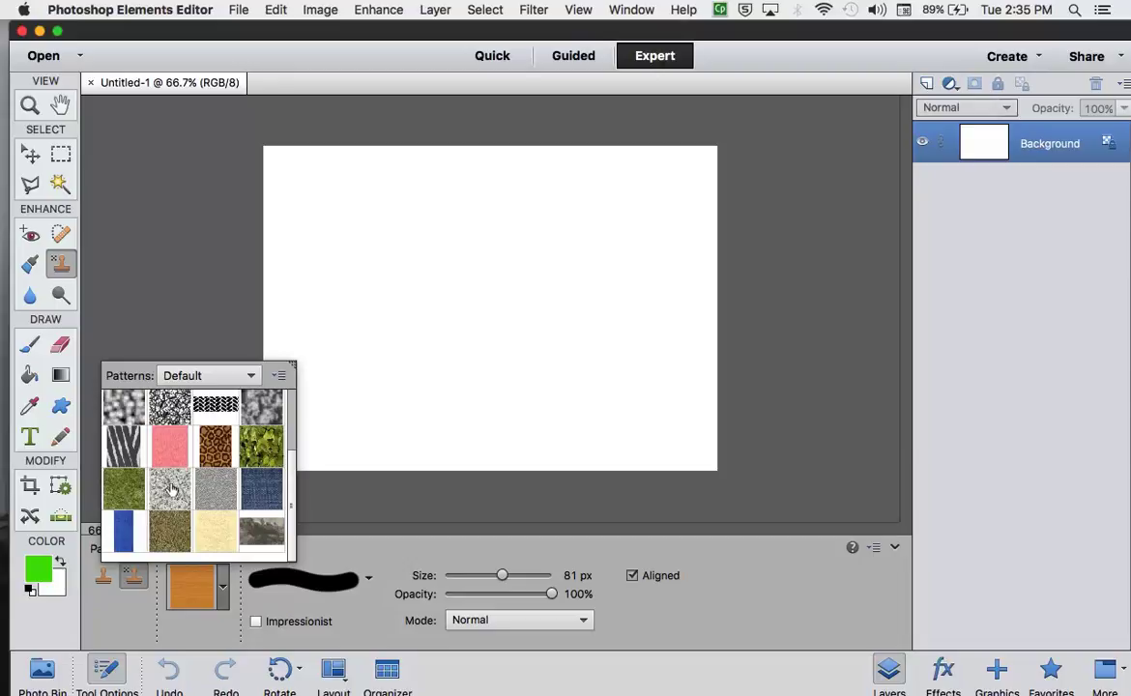
left_click(173, 491)
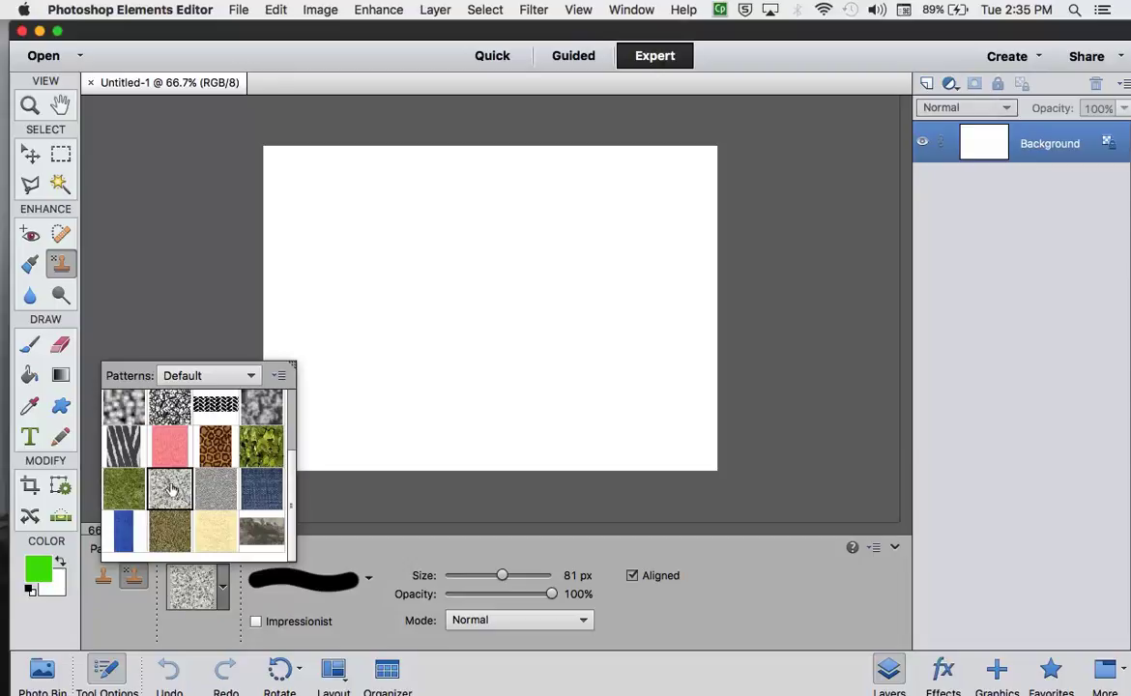
left_click(336, 546)
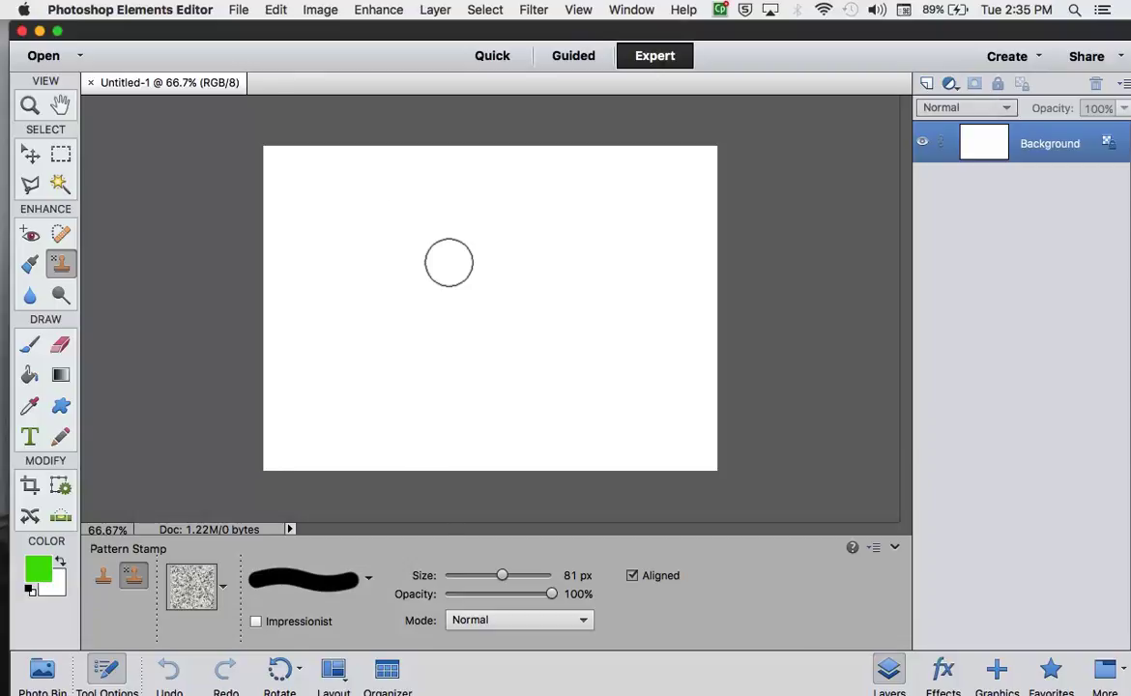
Step: Paint granite strokes back and forth across the top two-thirds of the blank canvas
mouse_move(386, 179)
left_mouse_down()
mouse_move(277, 165)
mouse_move(280, 210)
mouse_move(380, 186)
mouse_move(324, 156)
mouse_move(463, 160)
mouse_move(356, 160)
mouse_move(580, 144)
mouse_move(420, 176)
mouse_move(531, 187)
mouse_move(372, 230)
mouse_move(265, 233)
mouse_move(291, 233)
mouse_move(269, 270)
mouse_move(349, 276)
mouse_move(284, 313)
mouse_move(433, 292)
mouse_move(410, 250)
mouse_move(450, 250)
mouse_move(451, 287)
mouse_move(503, 234)
mouse_move(637, 158)
mouse_move(634, 174)
mouse_move(704, 186)
mouse_move(633, 216)
mouse_move(572, 262)
mouse_move(694, 238)
mouse_move(695, 219)
mouse_move(714, 249)
mouse_move(352, 309)
mouse_move(729, 287)
mouse_move(696, 314)
mouse_move(582, 334)
mouse_move(263, 348)
mouse_move(739, 304)
mouse_move(674, 329)
mouse_move(562, 340)
mouse_move(773, 340)
left_mouse_up()
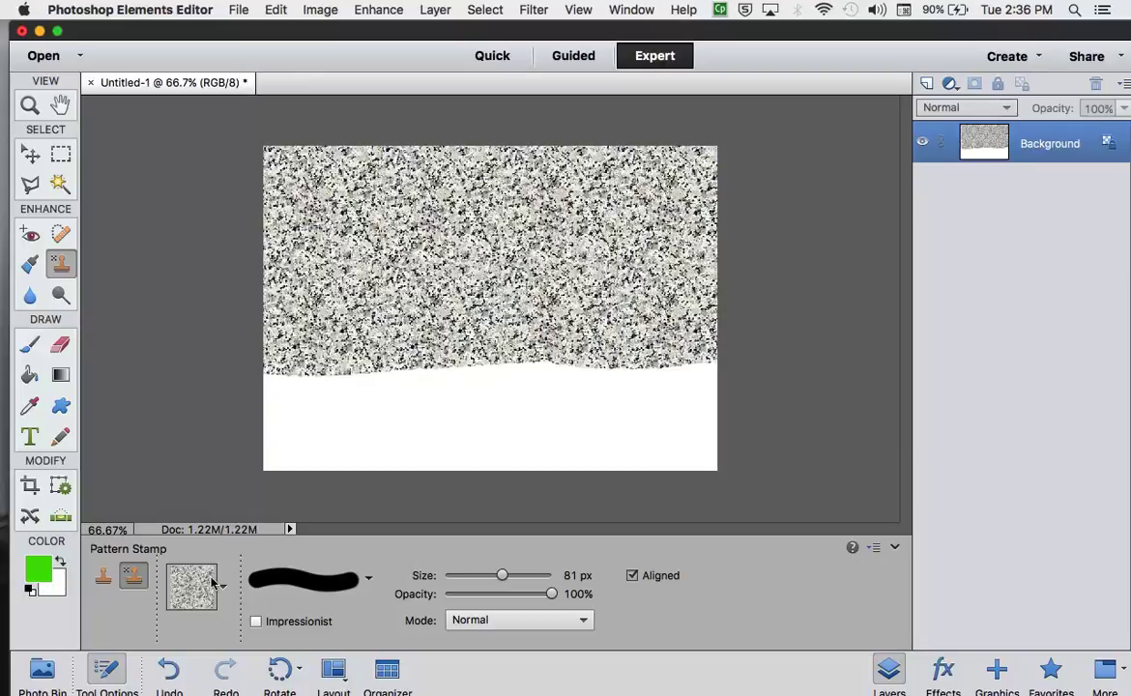
Step: Choose the green moss pattern and paint one stroke across the lower-left of the canvas
left_click(224, 586)
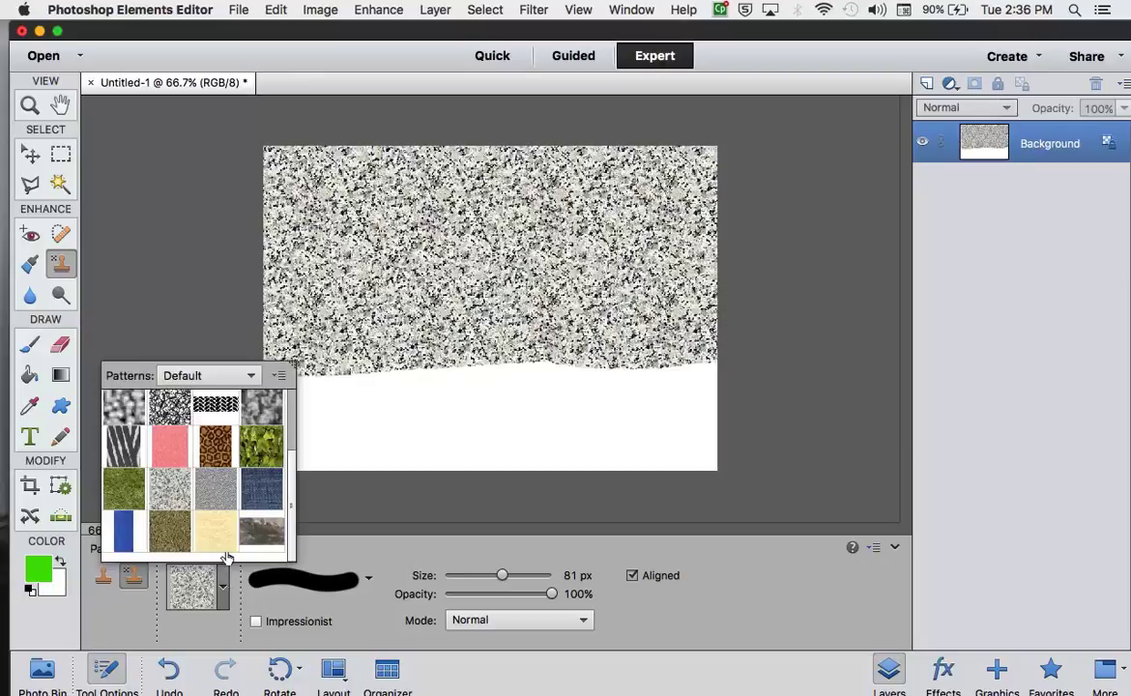
left_click(124, 488)
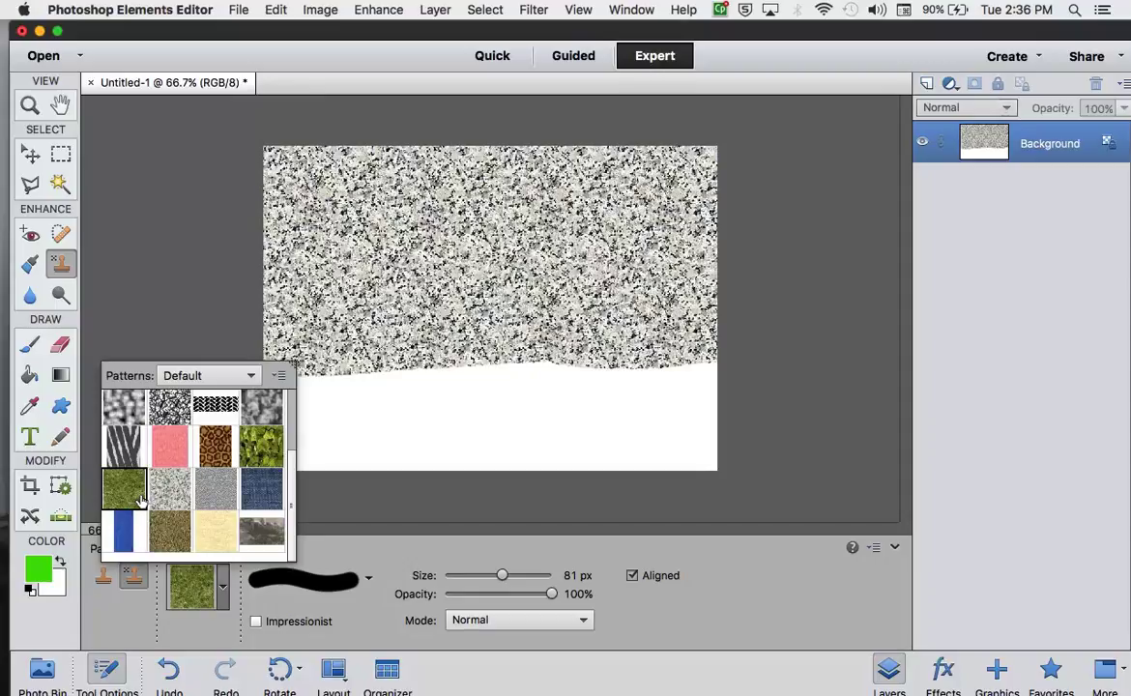
mouse_move(415, 408)
left_mouse_down()
mouse_move(340, 405)
mouse_move(445, 383)
mouse_move(247, 397)
mouse_move(401, 367)
mouse_move(665, 359)
mouse_move(700, 370)
mouse_move(698, 382)
mouse_move(448, 399)
mouse_move(353, 415)
mouse_move(387, 423)
mouse_move(266, 455)
mouse_move(268, 439)
mouse_move(284, 453)
mouse_move(364, 456)
mouse_move(591, 436)
mouse_move(417, 456)
mouse_move(517, 448)
mouse_move(725, 460)
mouse_move(721, 427)
mouse_move(692, 403)
mouse_move(622, 425)
mouse_move(724, 427)
mouse_move(717, 389)
mouse_move(573, 384)
left_mouse_up()
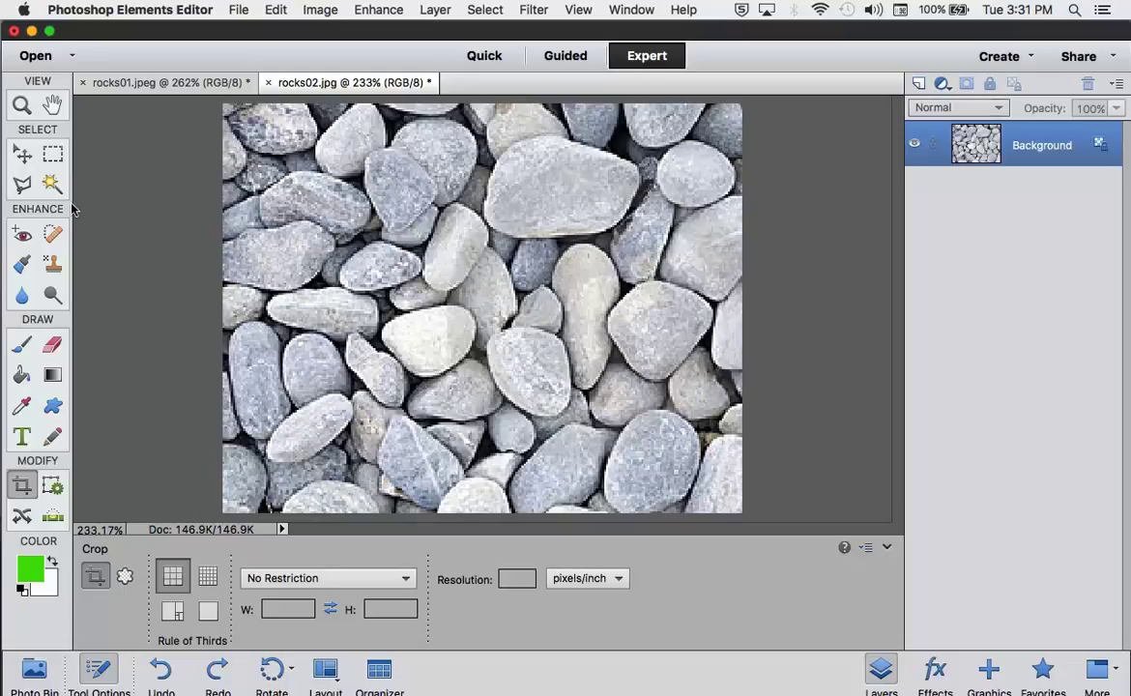
Step: Select the Pattern Stamp tool in the toolbox's Enhance section with rocks02.jpg open
left_click(53, 264)
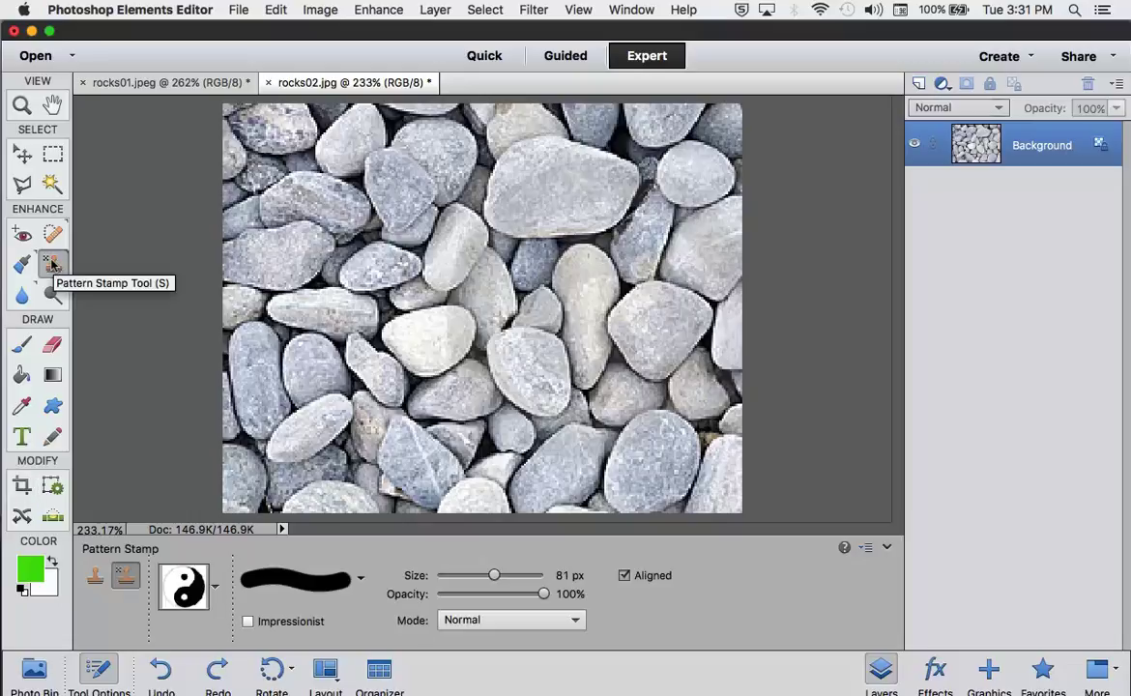
Step: Marquee-select all of rocks02.jpg and save it via Define Pattern as 'rocks02.jpg'
left_click(52, 156)
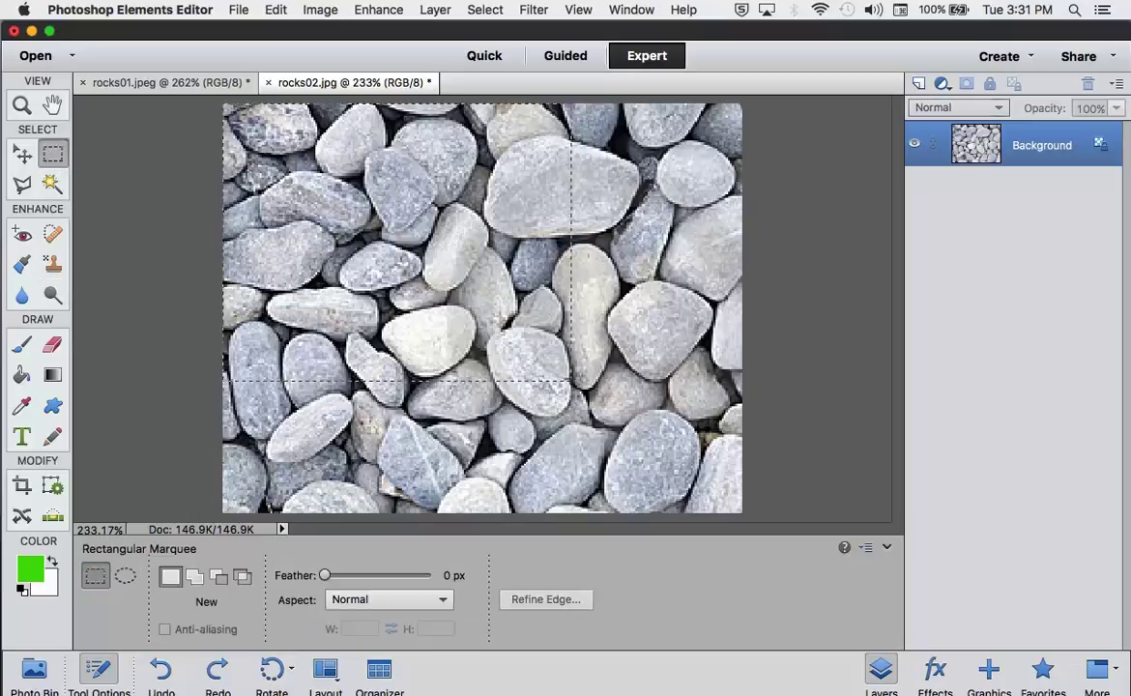
left_click_drag(571, 380, 746, 511)
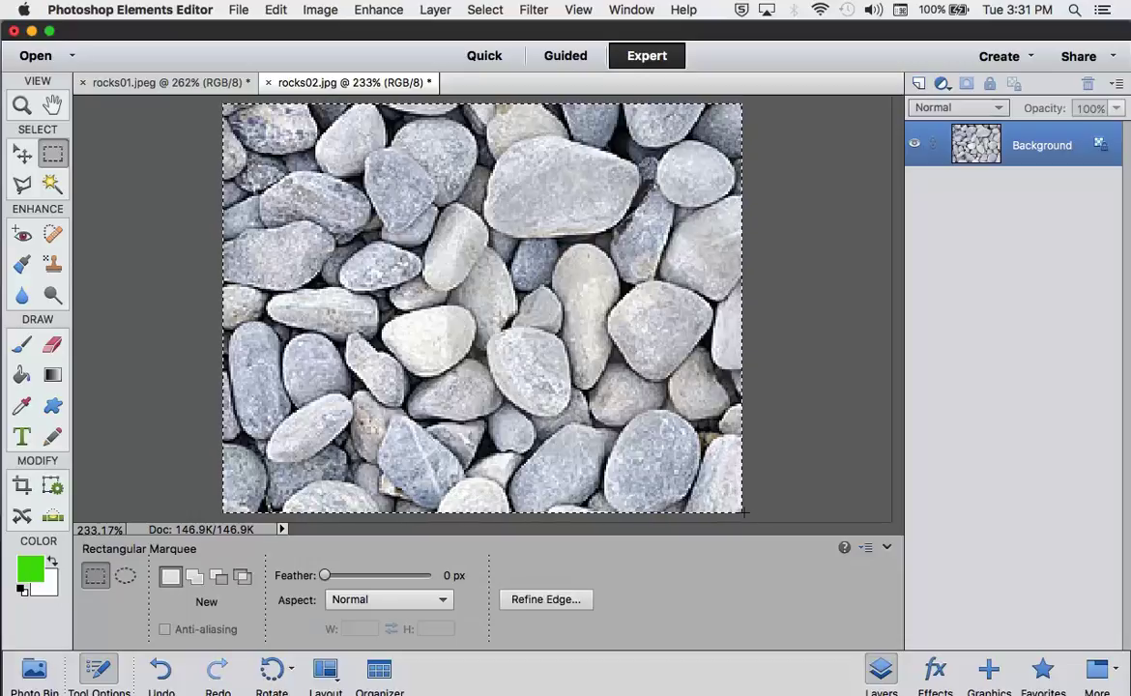
left_click(280, 9)
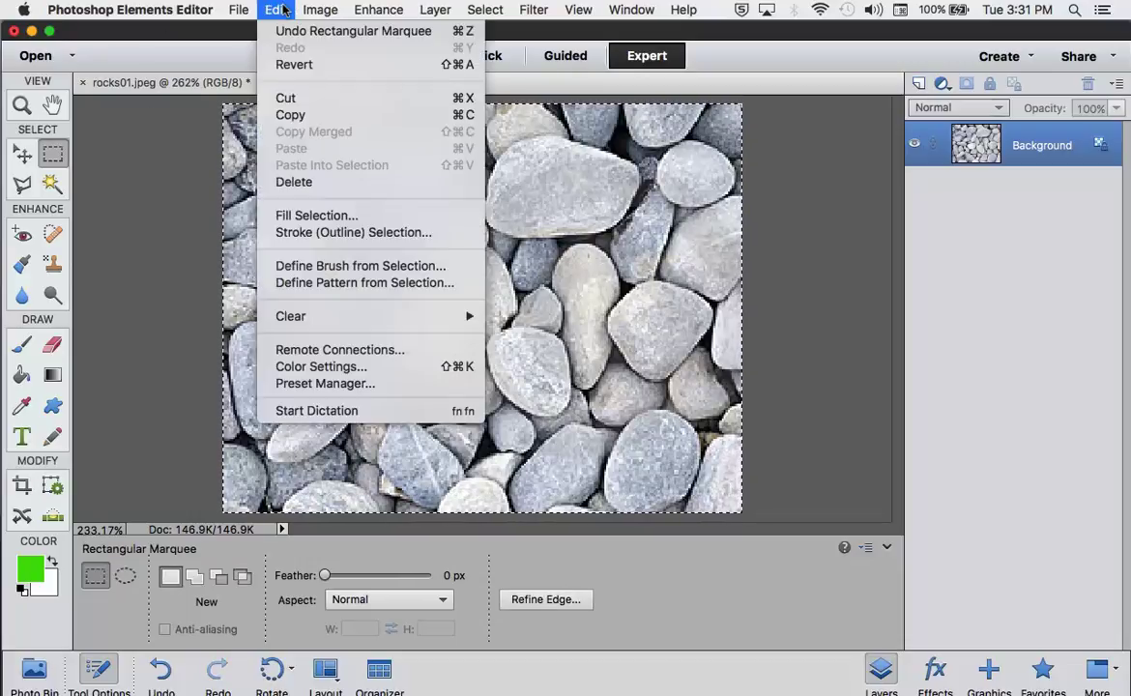
left_click(354, 283)
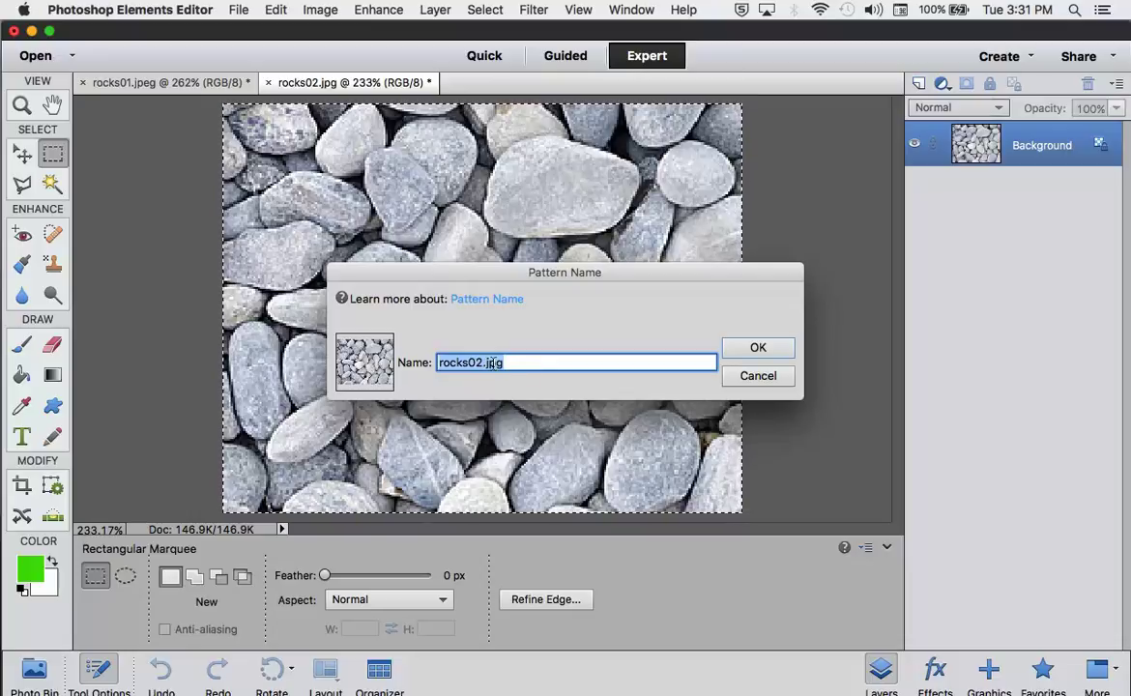
left_click(750, 348)
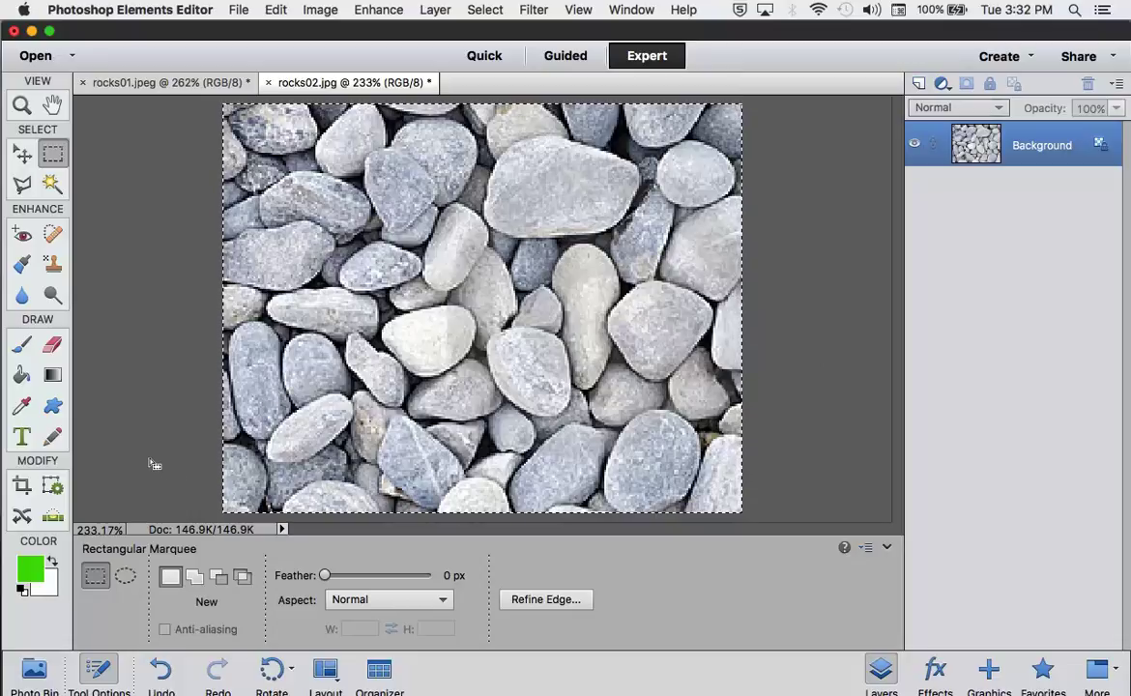
Step: Create another blank 771 × 551 px document and load the rocks02.jpg pattern into the Pattern Stamp
left_click(53, 264)
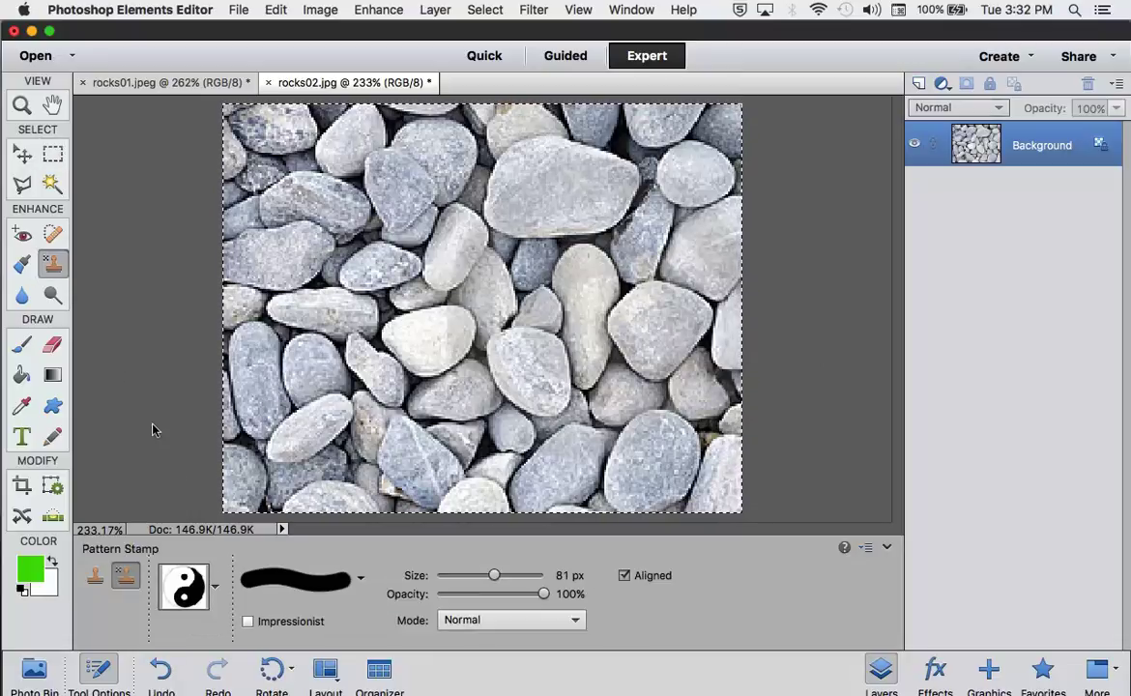
left_click(141, 80)
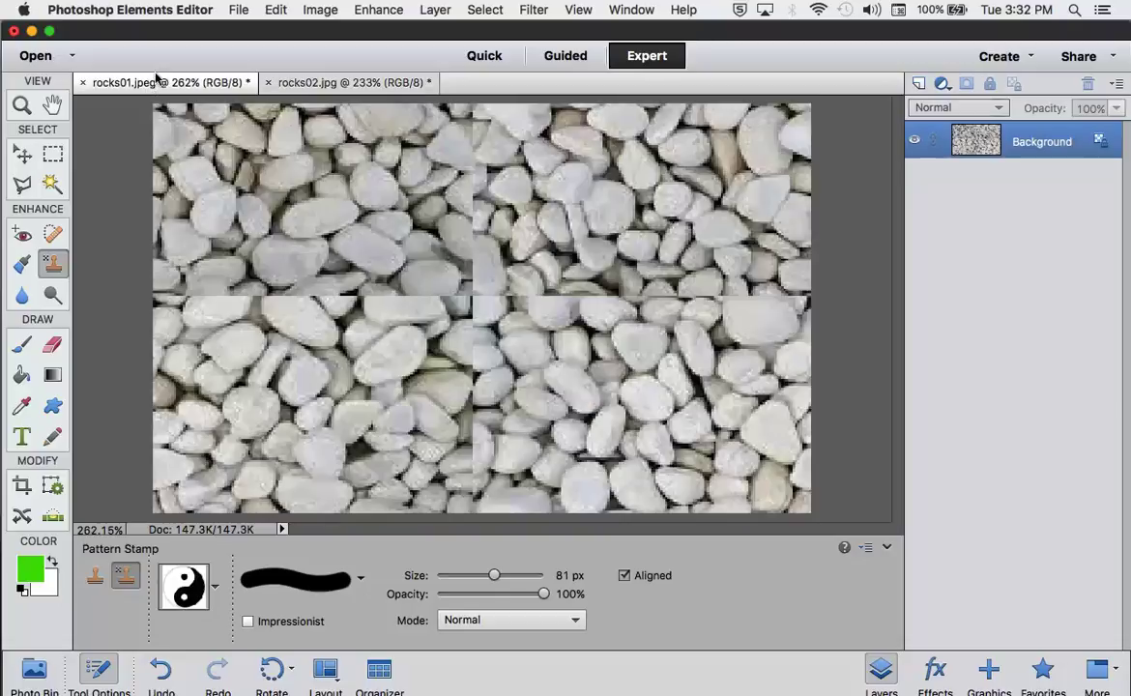
left_click(236, 10)
mouse_move(261, 33)
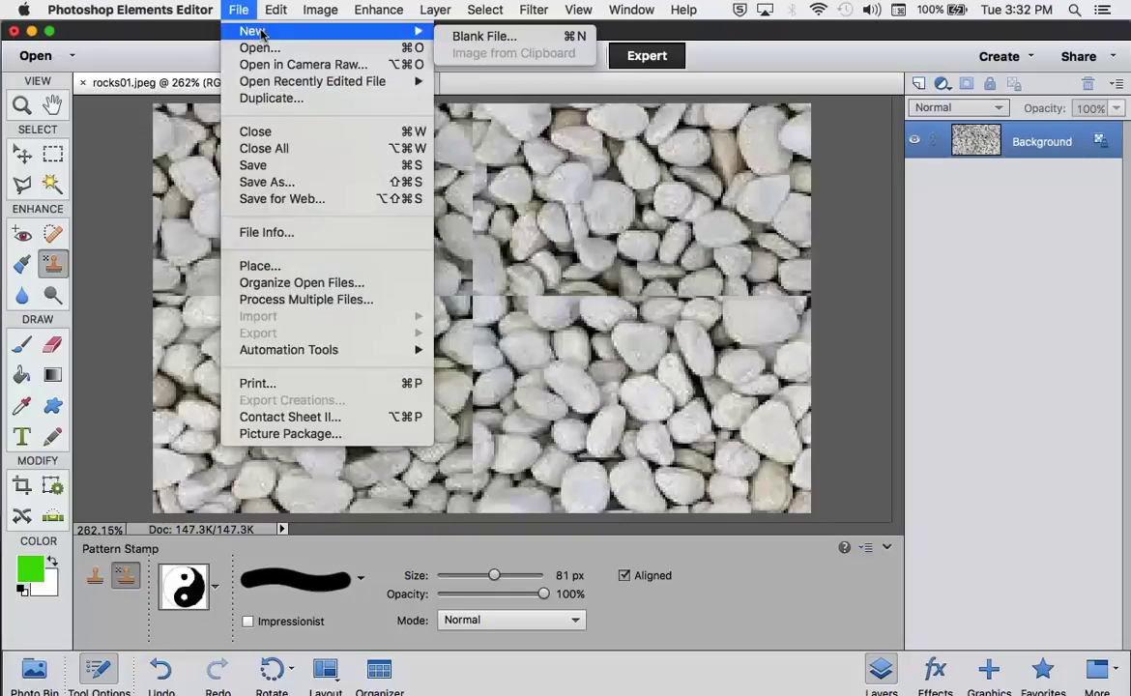
left_click(480, 36)
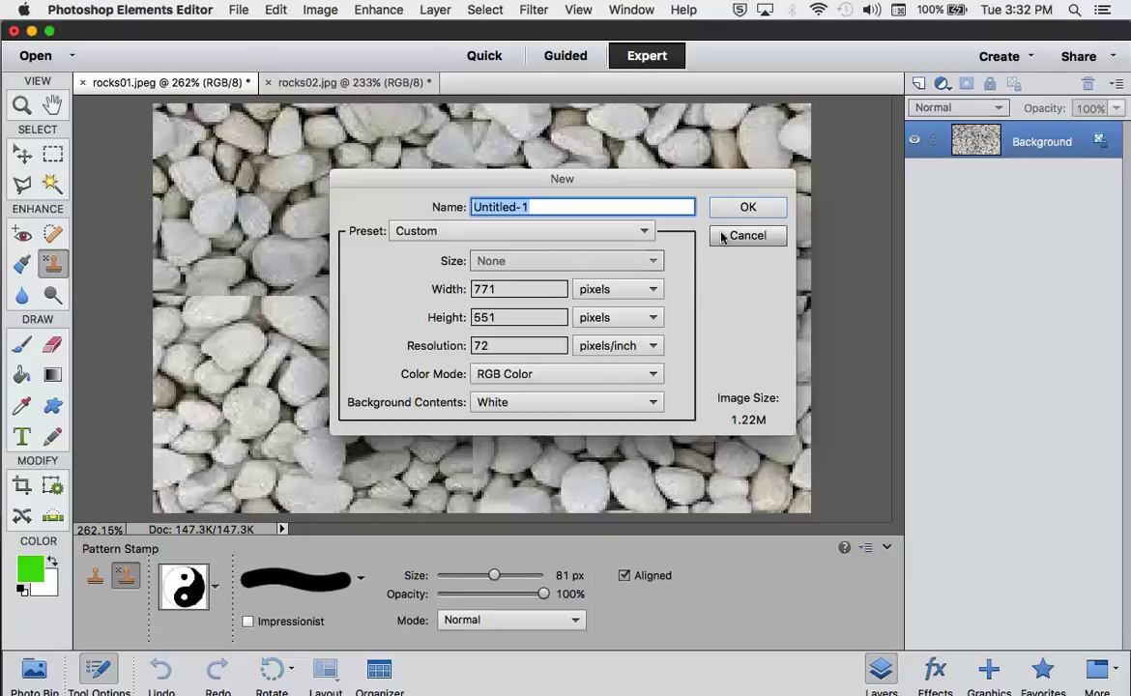
left_click(749, 207)
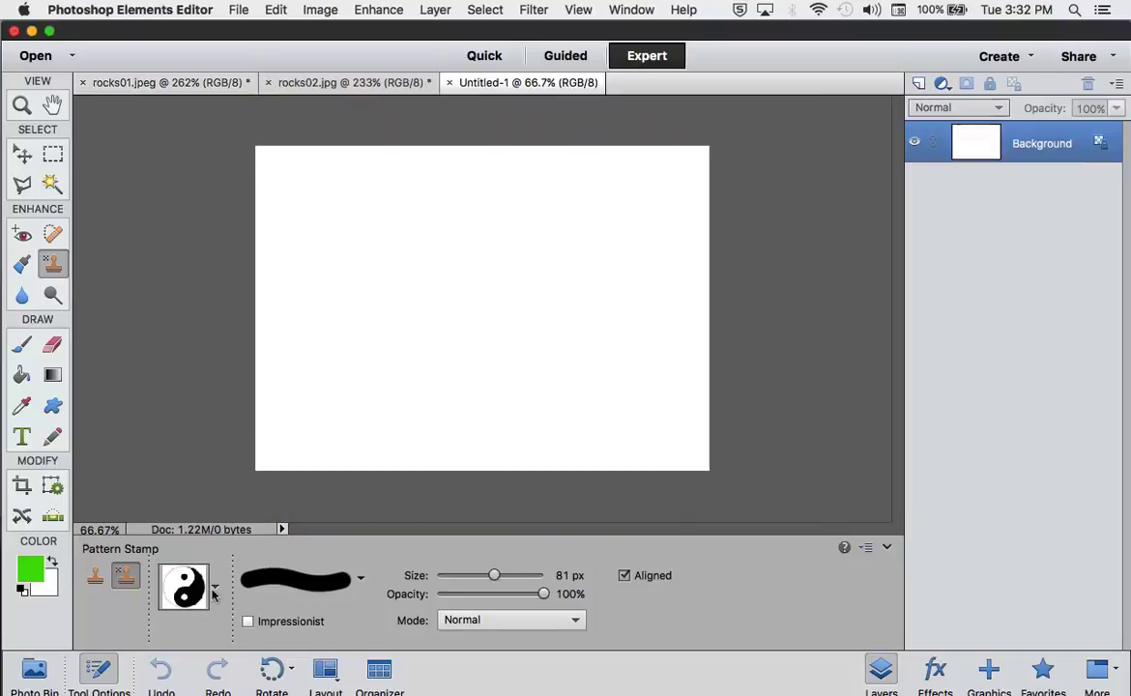
left_click(215, 592)
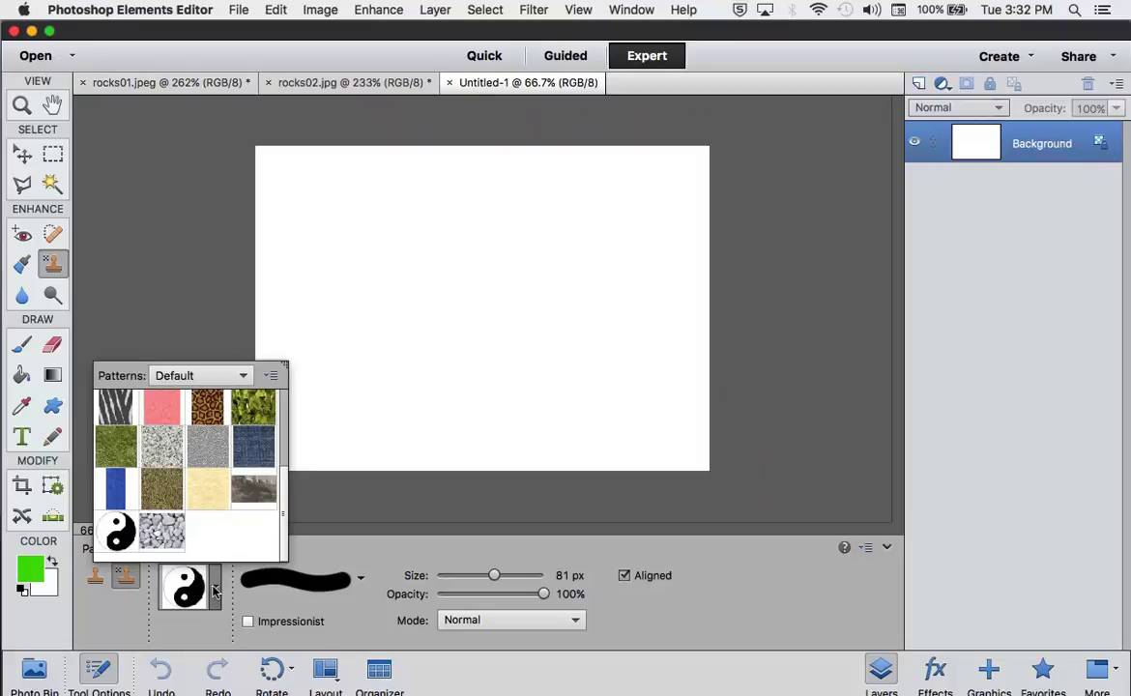
left_click(153, 538)
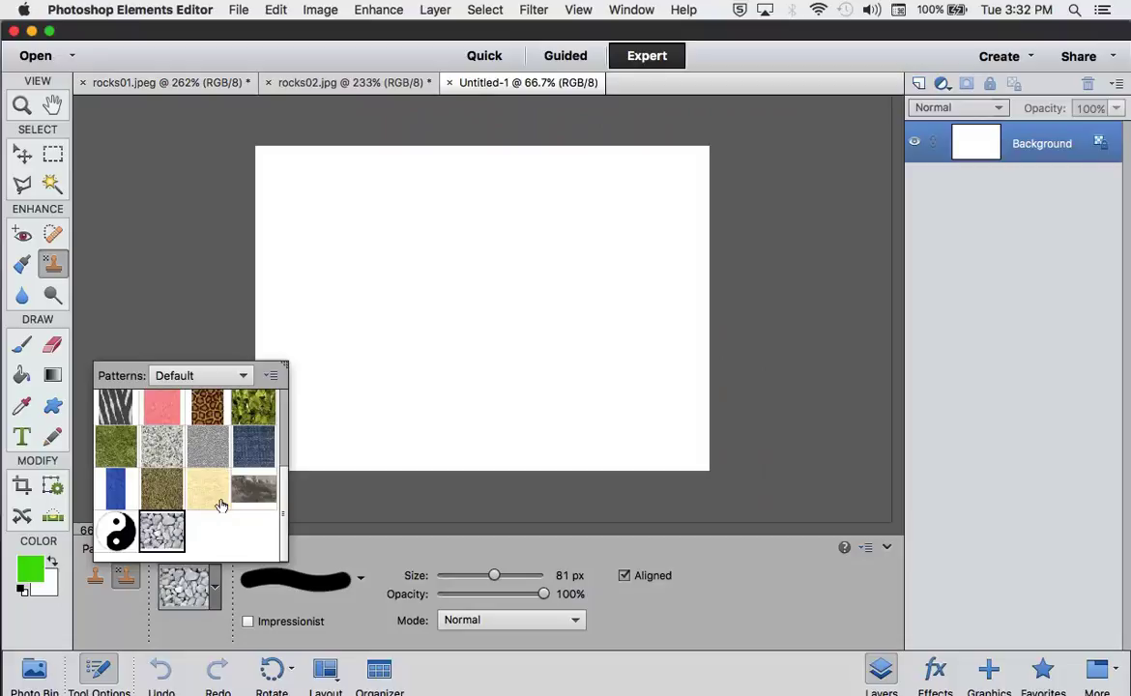
Step: Paint the rocks pattern over the upper-left of Untitled-1, then fit the canvas on screen
mouse_move(379, 214)
left_mouse_down()
mouse_move(407, 258)
mouse_move(400, 285)
mouse_move(387, 214)
mouse_move(414, 259)
mouse_move(391, 198)
left_mouse_up()
mouse_move(290, 222)
left_mouse_down()
mouse_move(387, 159)
mouse_move(288, 155)
mouse_move(259, 232)
mouse_move(295, 279)
mouse_move(411, 290)
mouse_move(249, 344)
mouse_move(417, 327)
mouse_move(454, 235)
mouse_move(450, 136)
left_mouse_up()
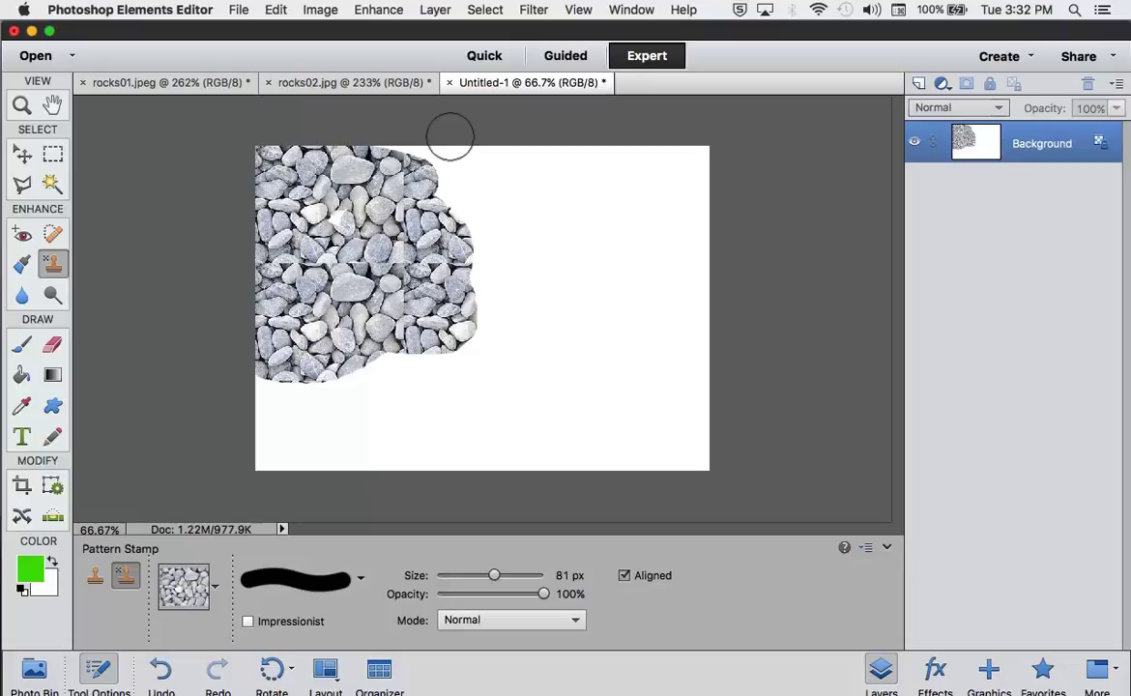
left_click(570, 10)
left_click(578, 10)
left_click(578, 12)
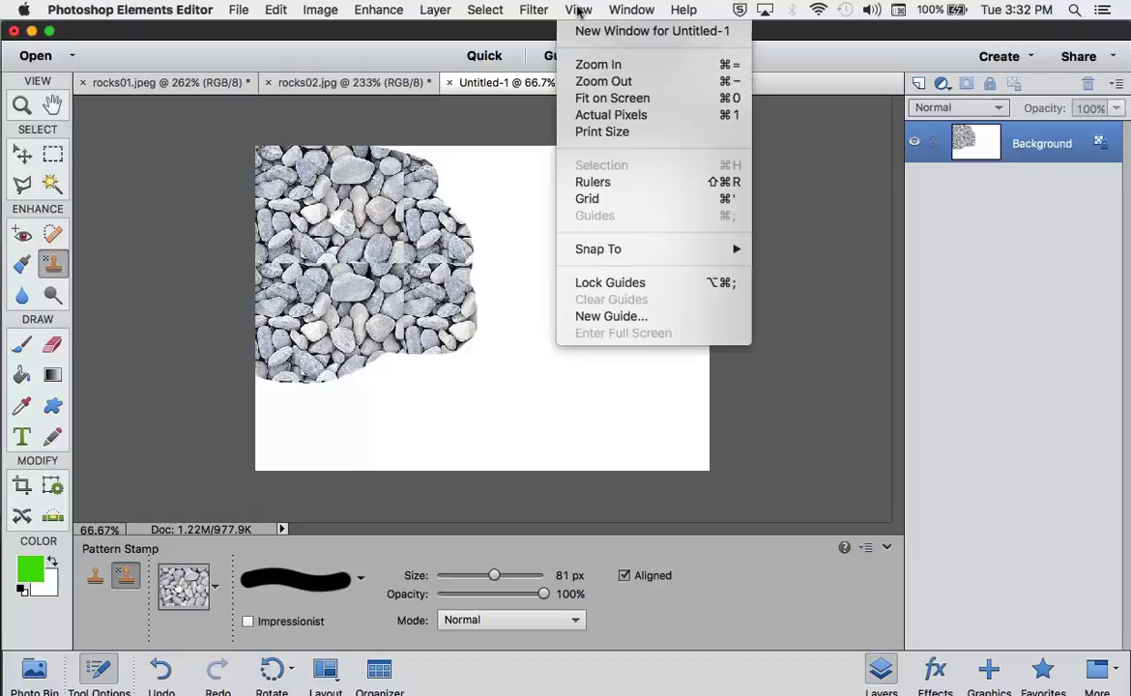
left_click(607, 98)
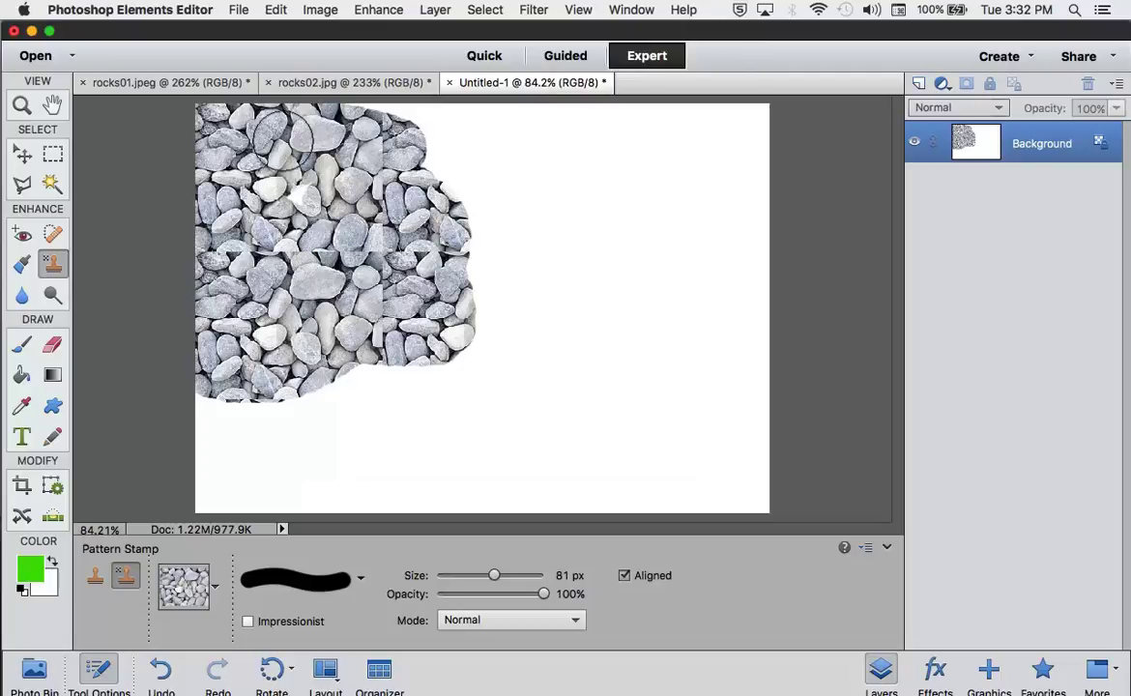
Step: Return to the rocks02.jpg image and deselect it
left_click(315, 83)
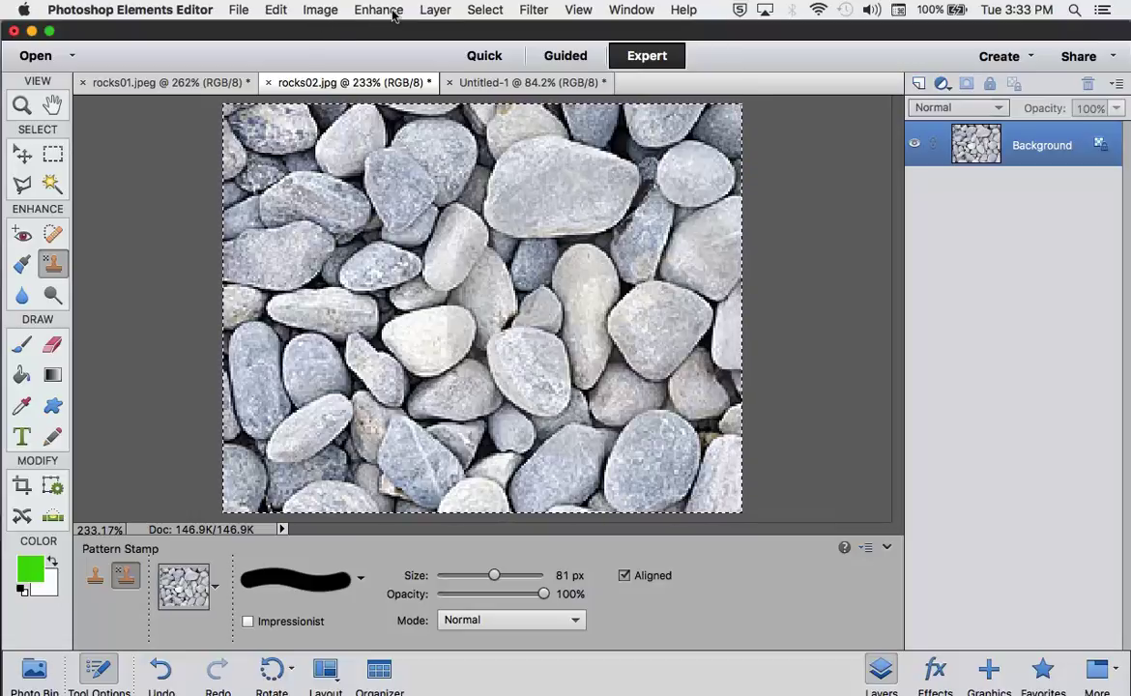
left_click(482, 10)
left_click(515, 47)
Step: Set the Offset filter to +116 px horizontal, +102 px vertical with Wrap Around
left_click(534, 11)
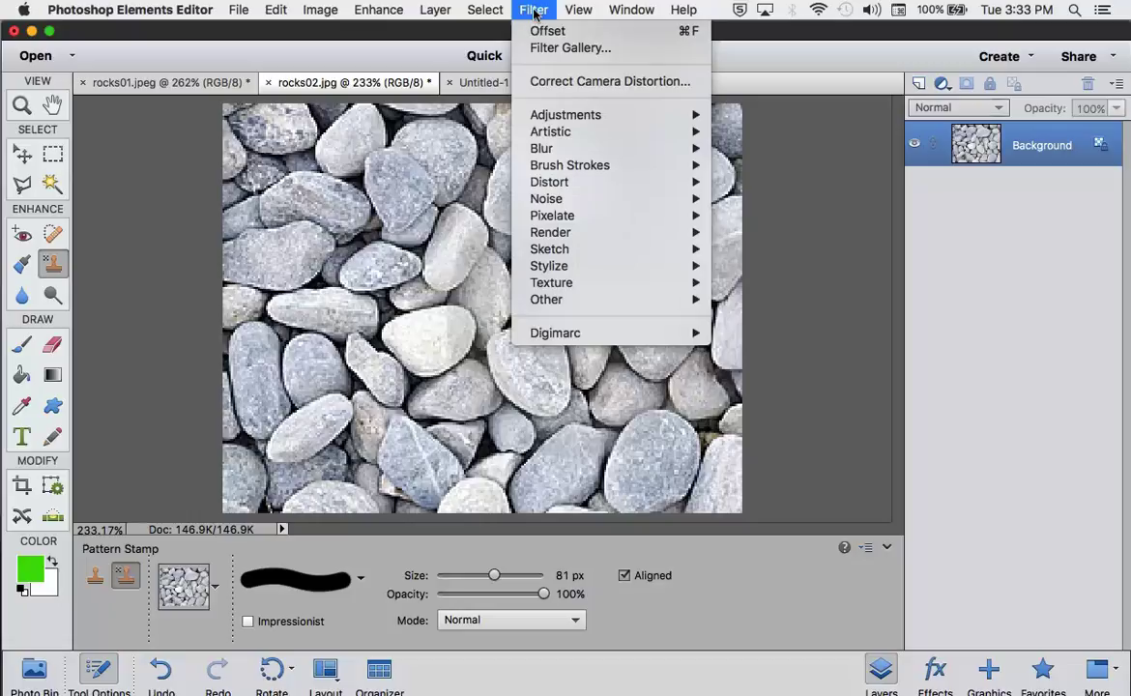
mouse_move(585, 303)
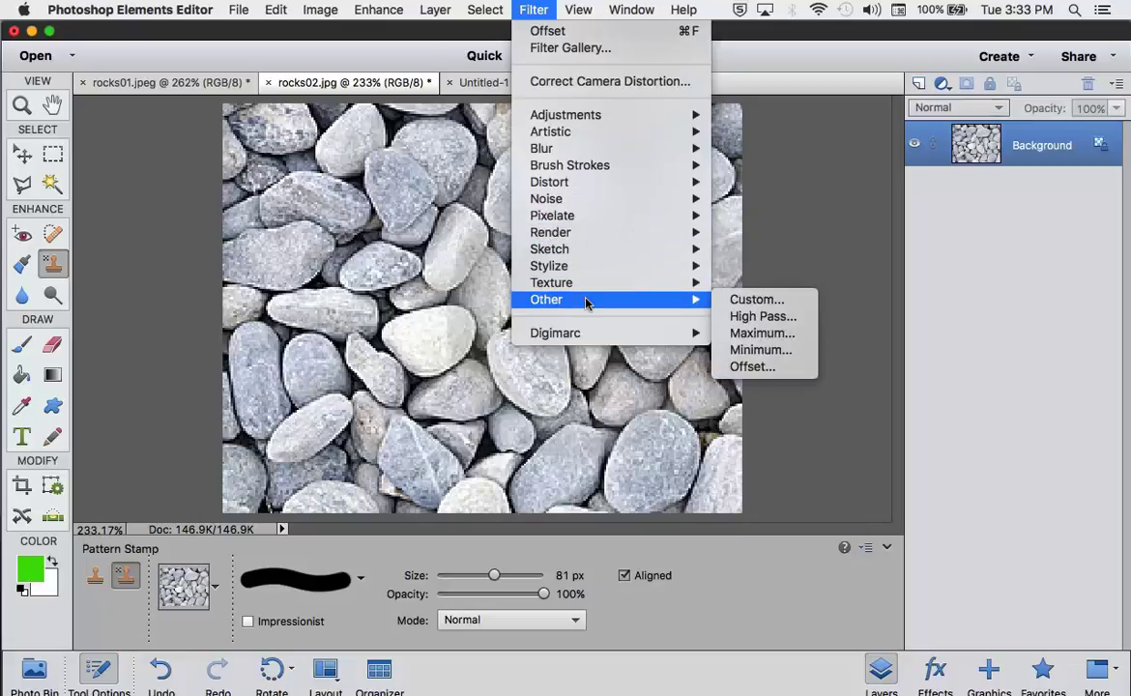
left_click(762, 369)
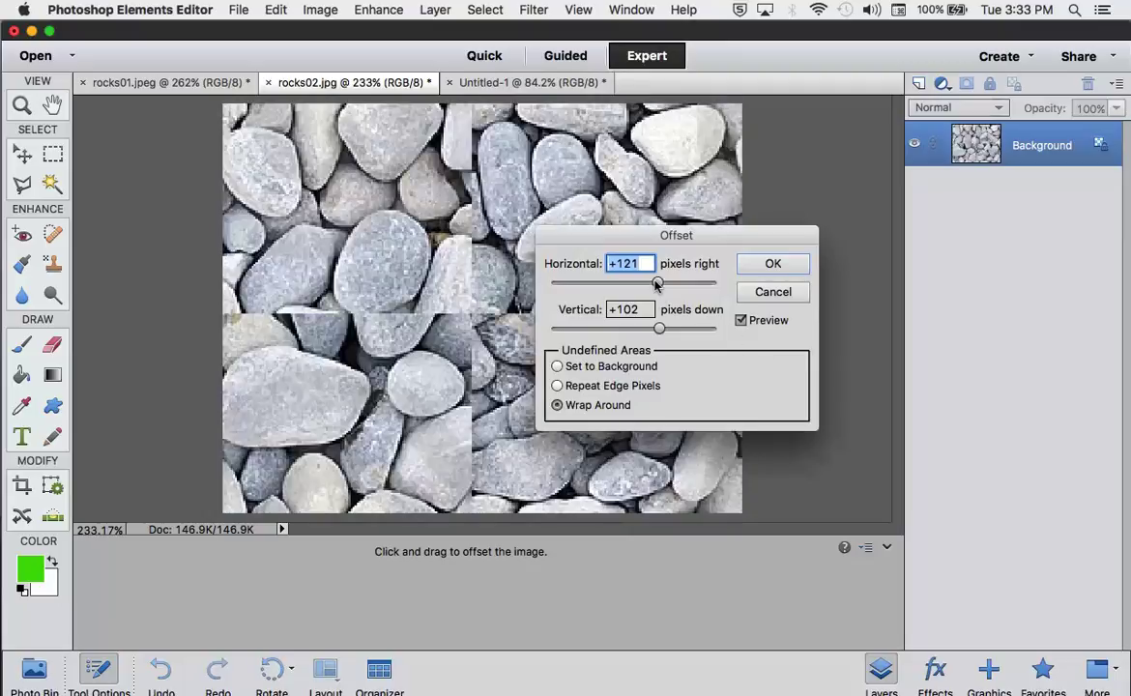
left_click_drag(655, 282, 656, 283)
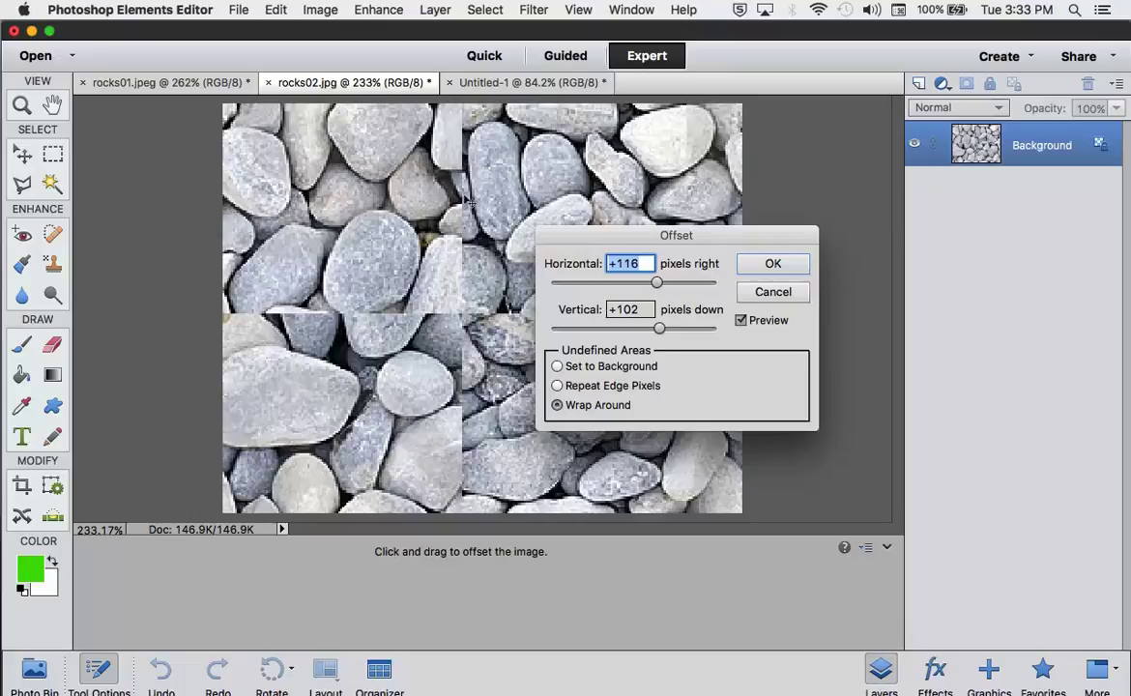
Step: Apply the wrap-around Offset and switch to the Clone Stamp with a 16 px brush
left_click(772, 265)
key("s")
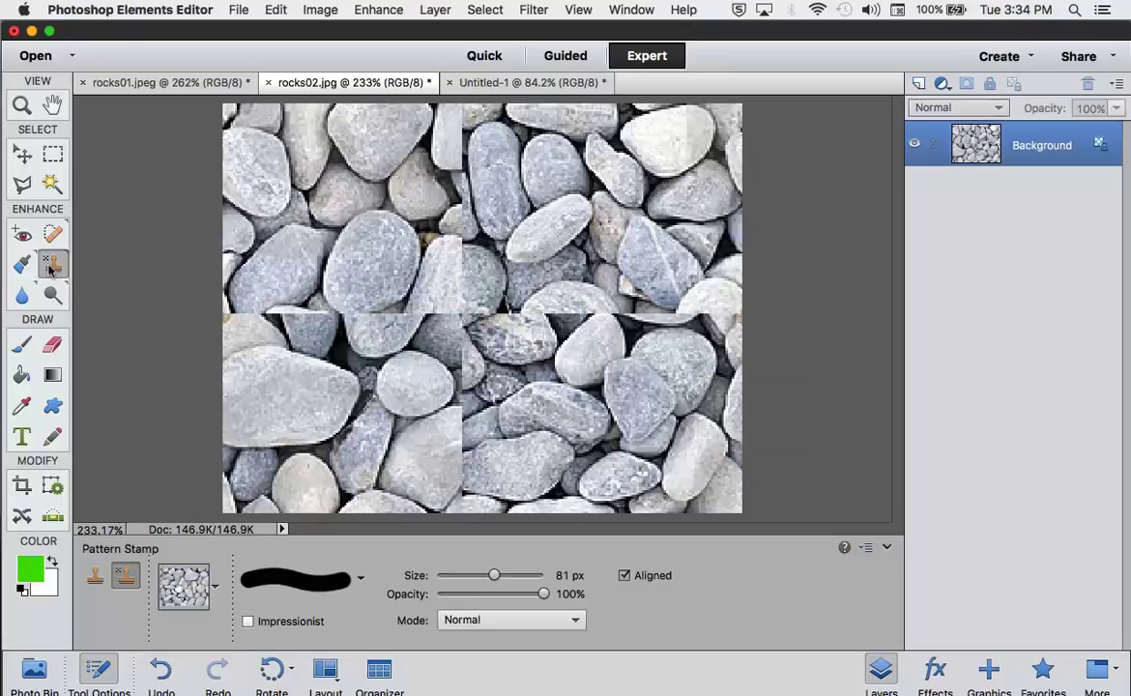
left_click(95, 578)
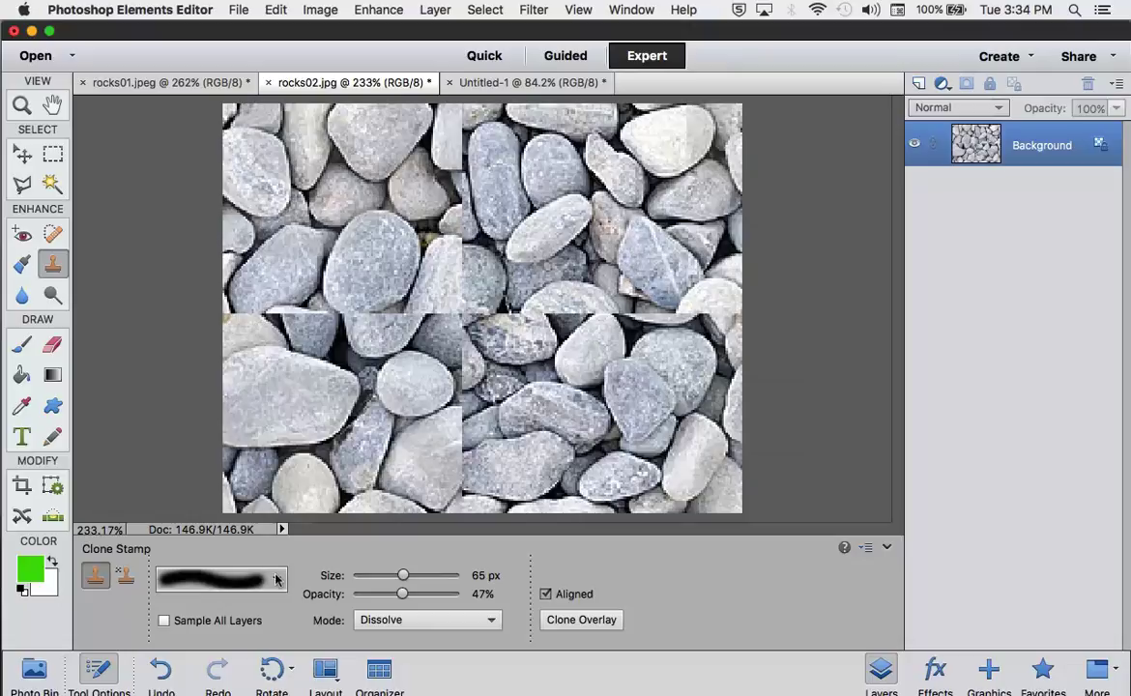
left_click(276, 580)
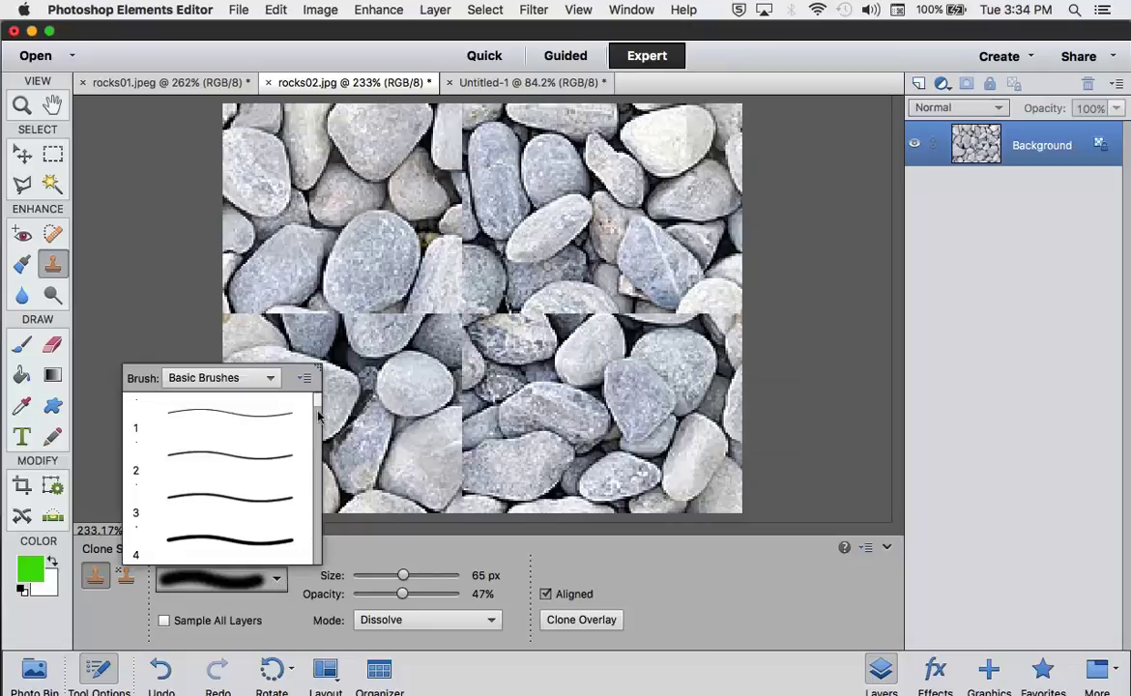
left_click(404, 578)
left_click_drag(404, 578, 377, 578)
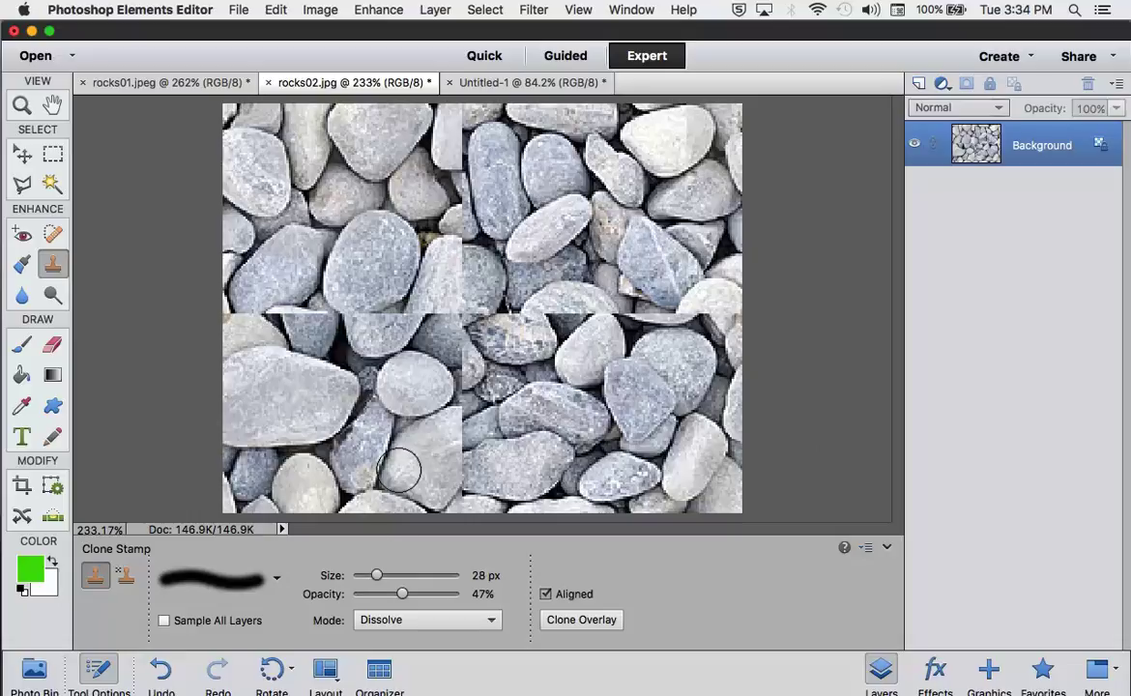
left_click_drag(378, 578, 367, 578)
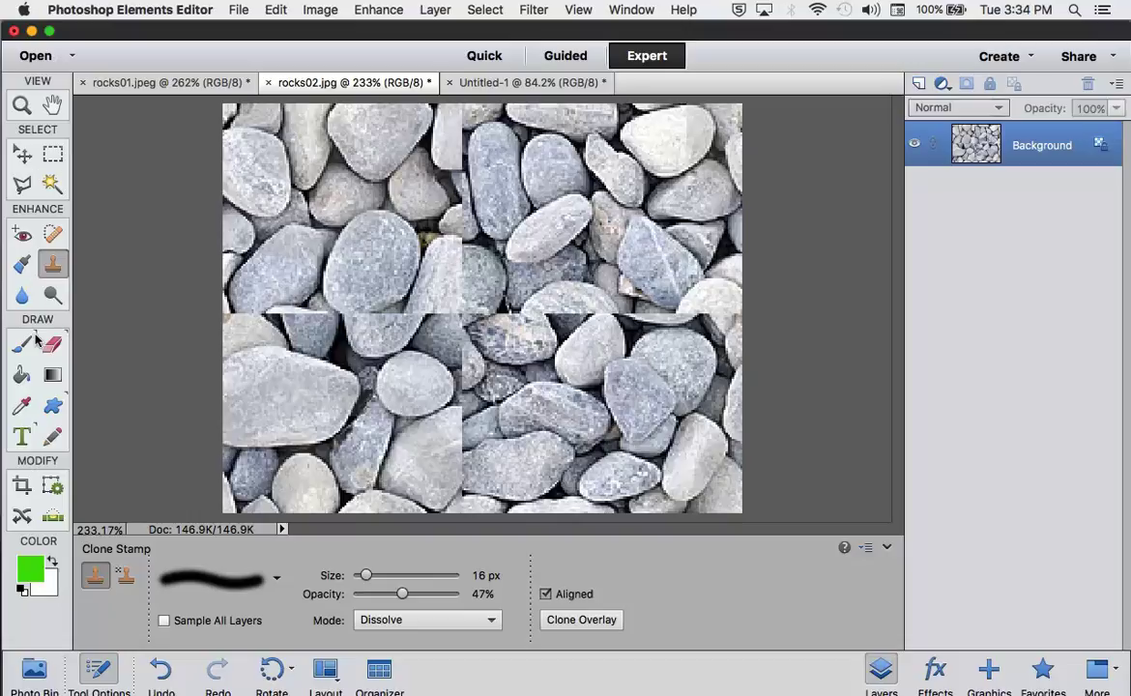
left_click(25, 108)
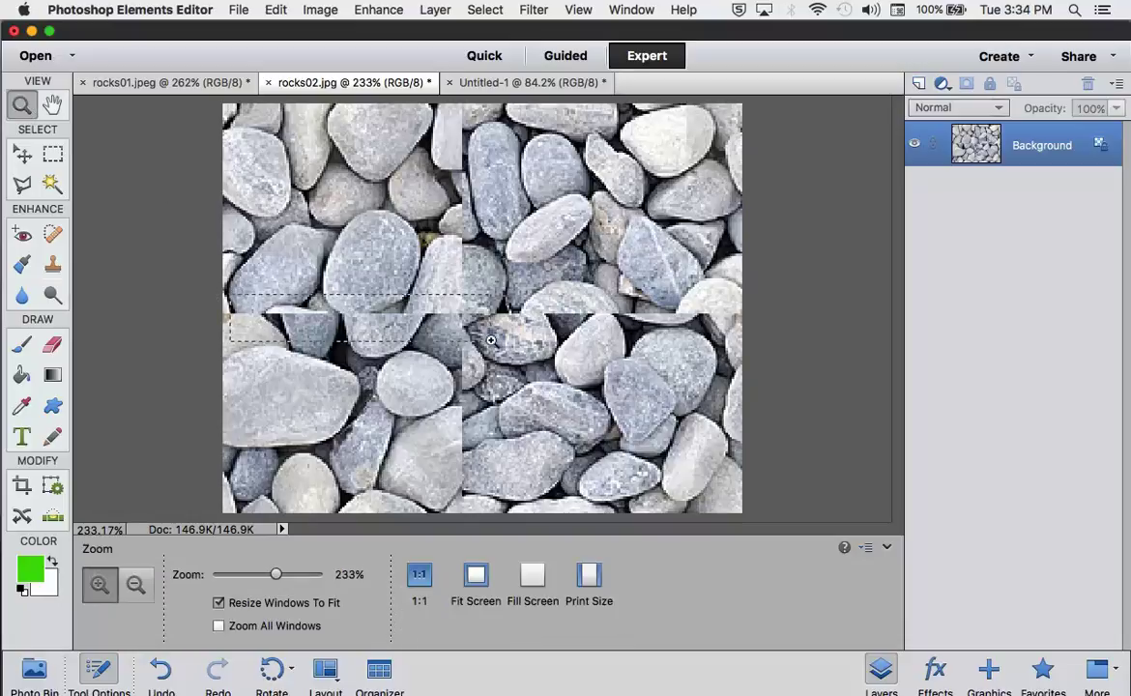
Step: Zoom in on the central seam, pick the Clone Stamp, and undo a trial stroke
left_click(447, 311)
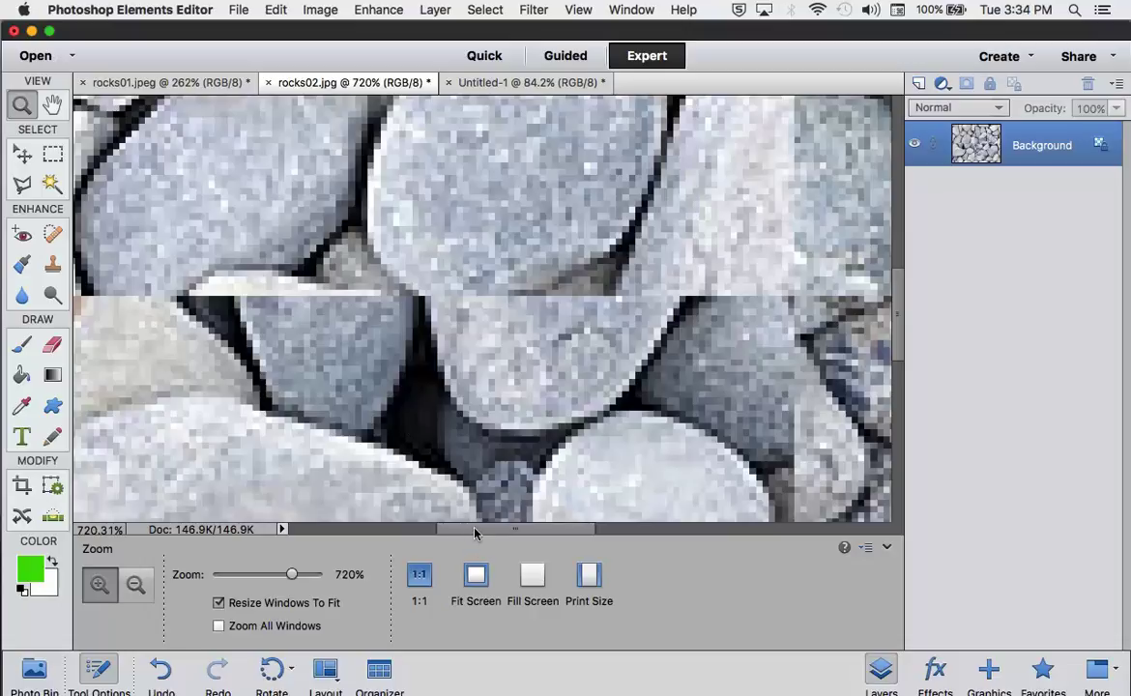
left_click_drag(474, 529, 443, 531)
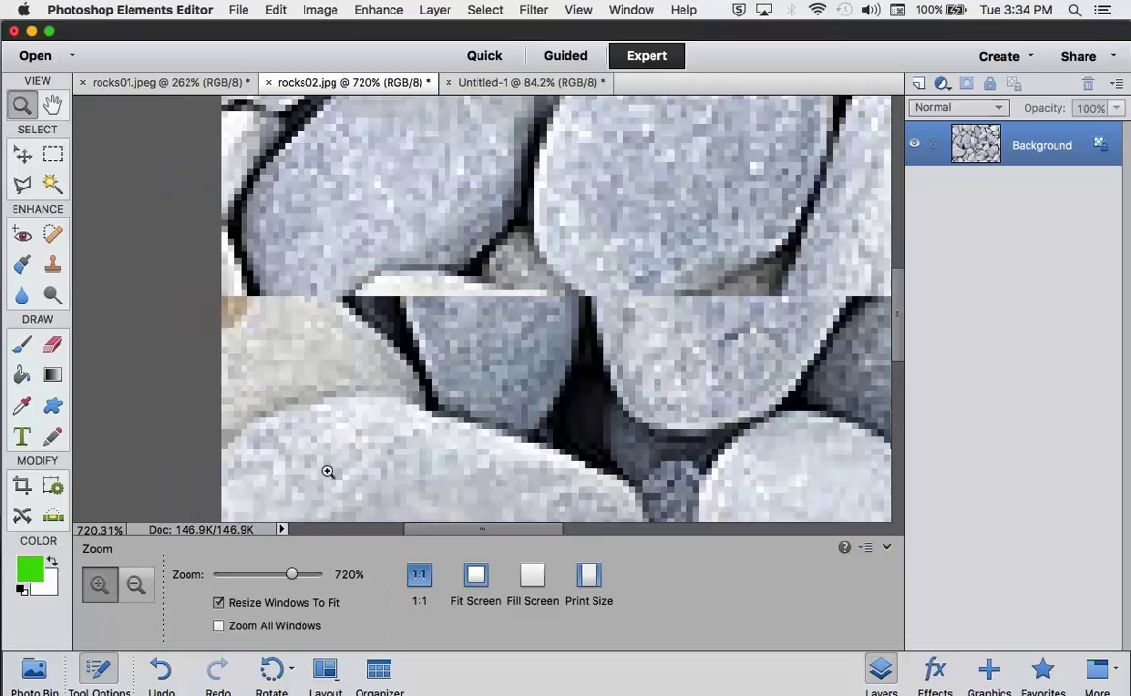
left_click(55, 269)
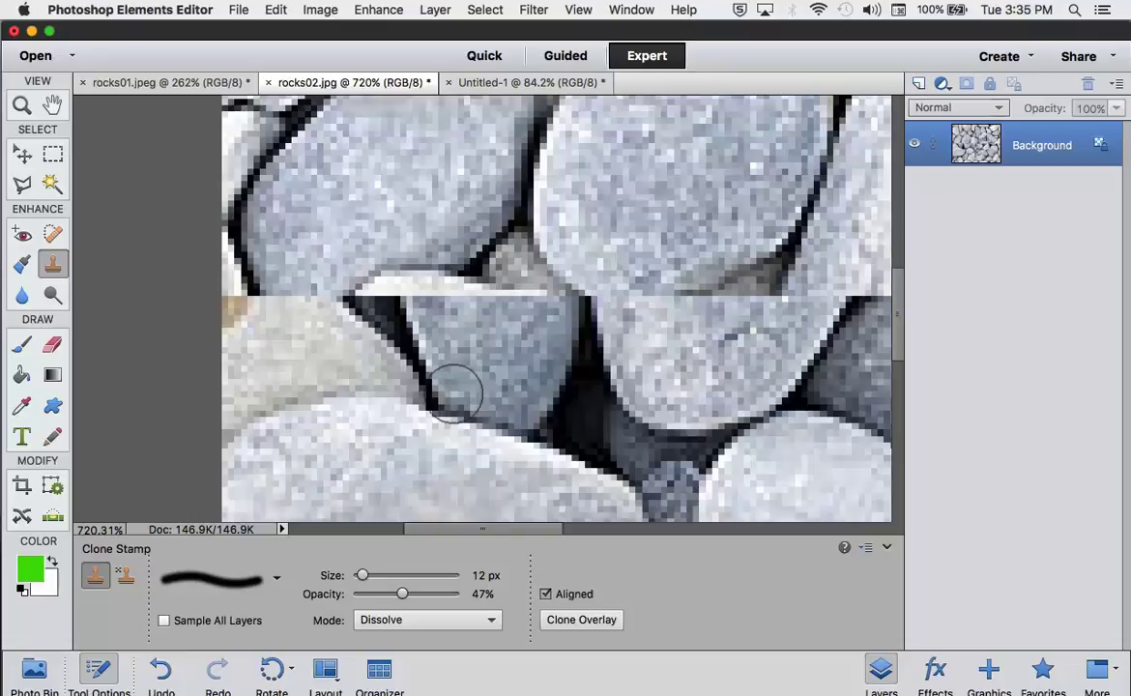
mouse_move(316, 232)
left_mouse_down()
mouse_move(277, 288)
mouse_move(289, 309)
mouse_move(321, 290)
left_mouse_up()
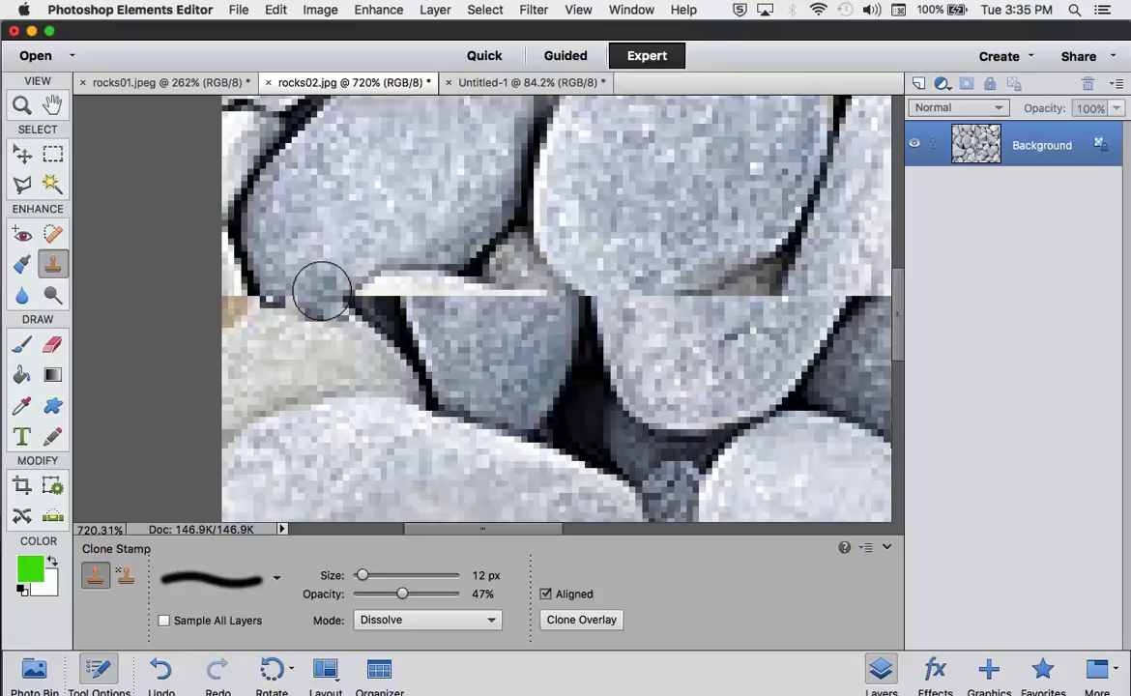
left_click(276, 10)
left_click(299, 35)
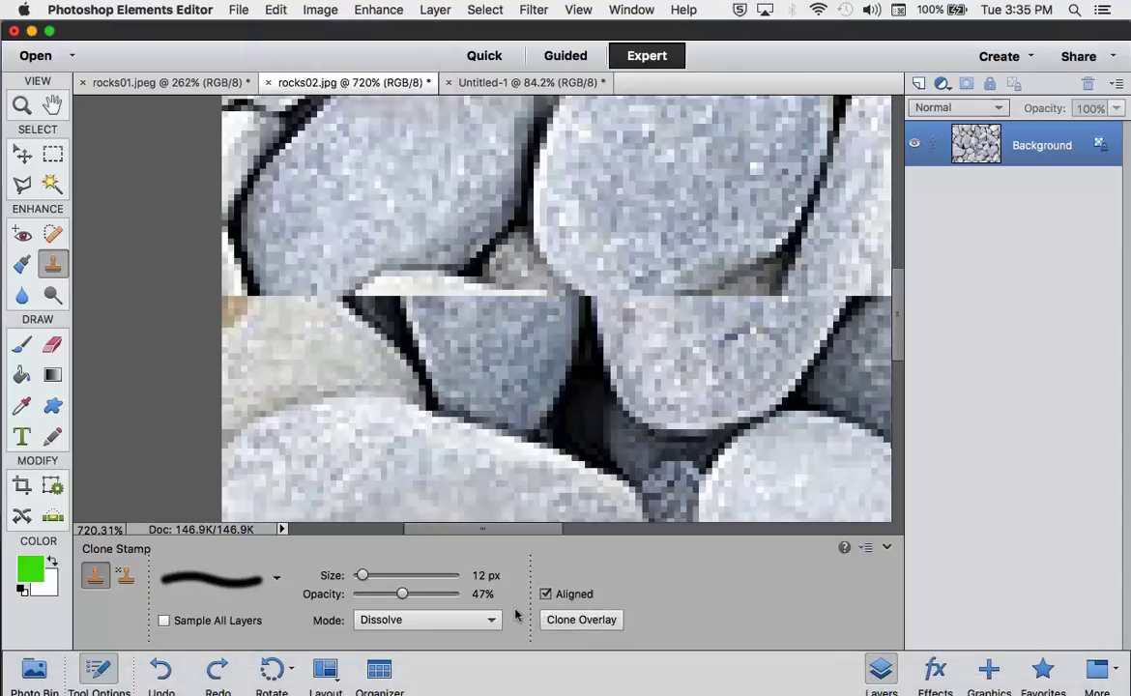
Step: Set clone mode to Normal at 100% opacity, sample a source, and paint over the dark edge
left_click(406, 620)
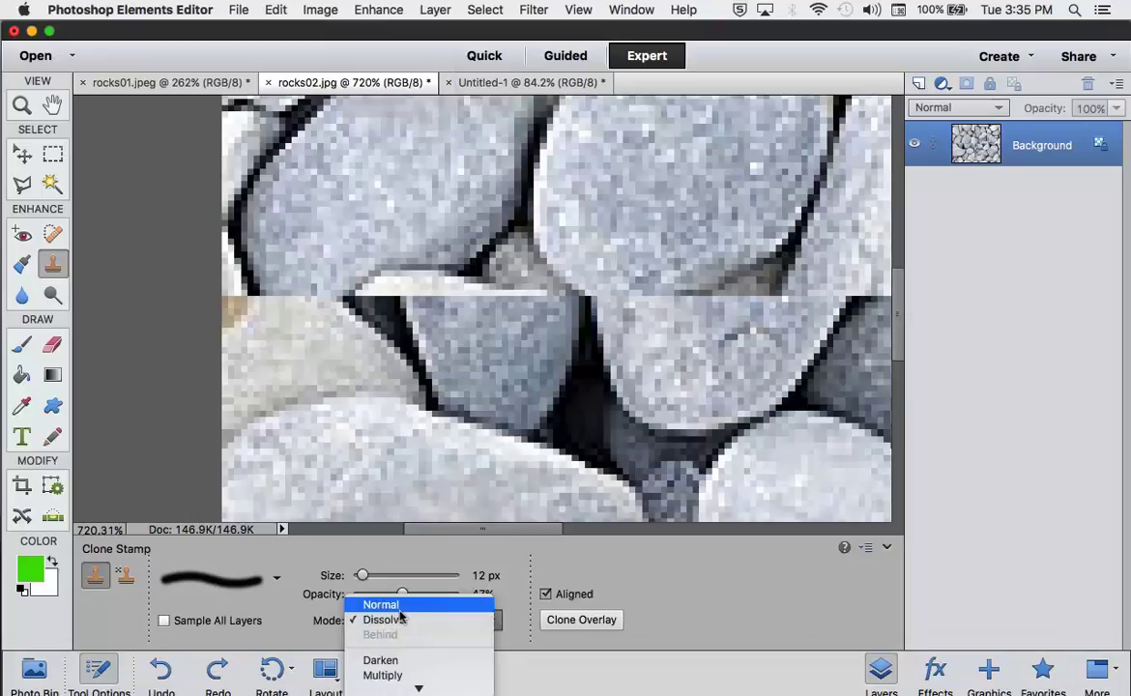
left_click(398, 607)
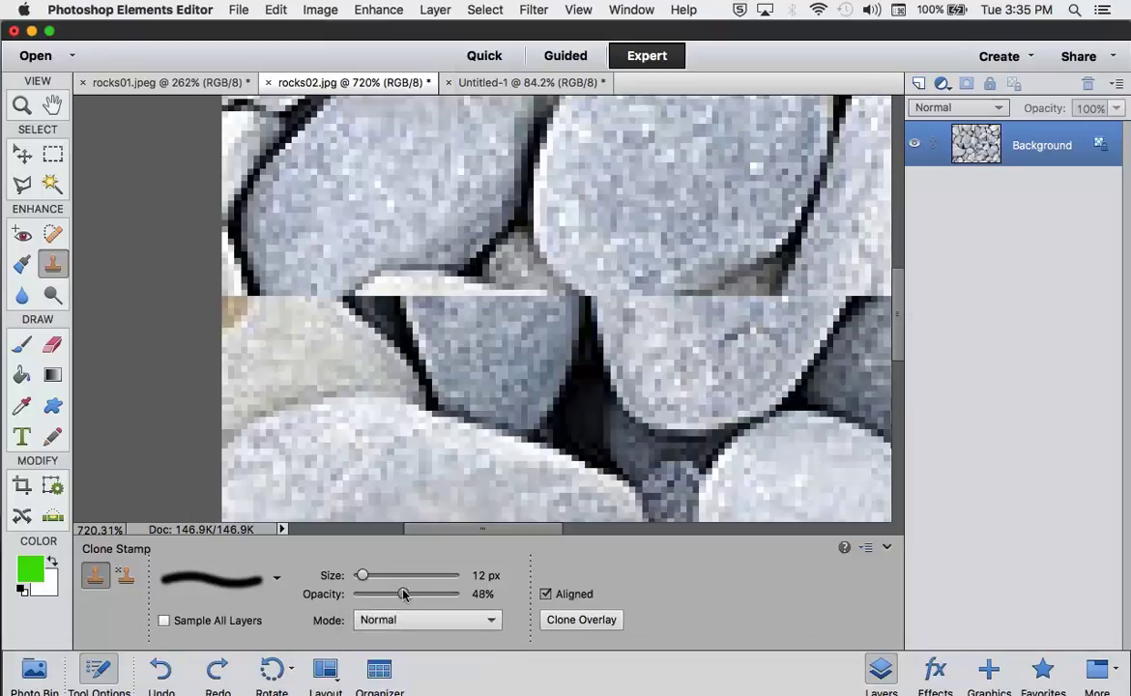
left_click_drag(404, 593, 459, 594)
left_click(455, 397, "alt")
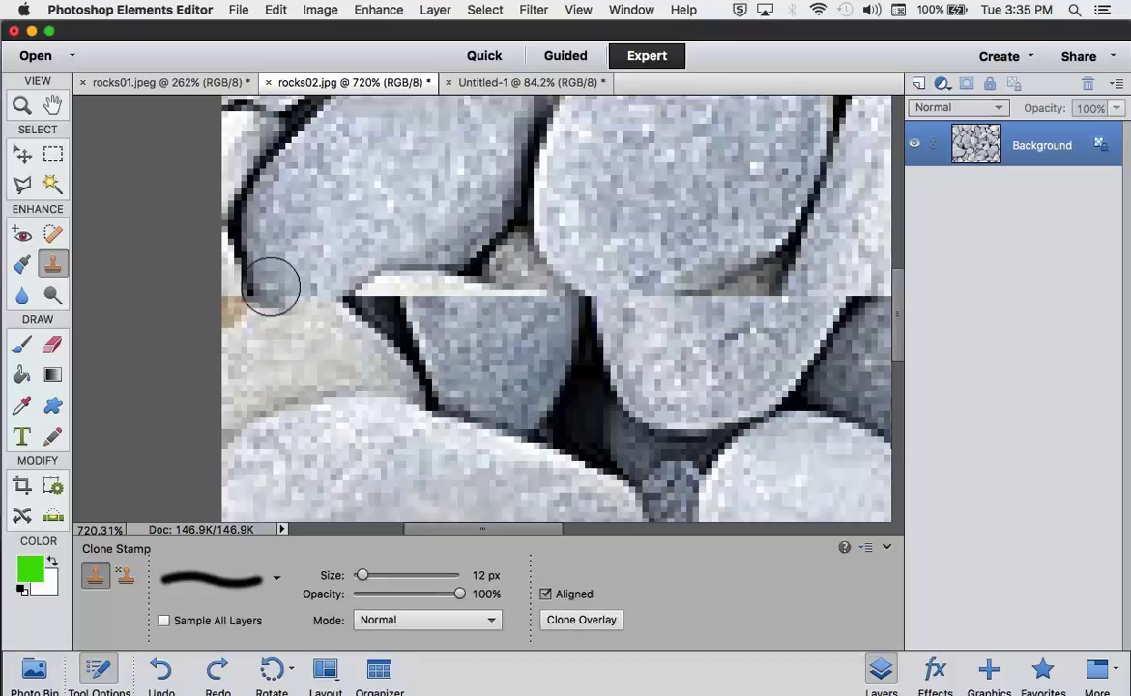
mouse_move(271, 288)
left_mouse_down()
mouse_move(283, 298)
mouse_move(322, 279)
left_mouse_up()
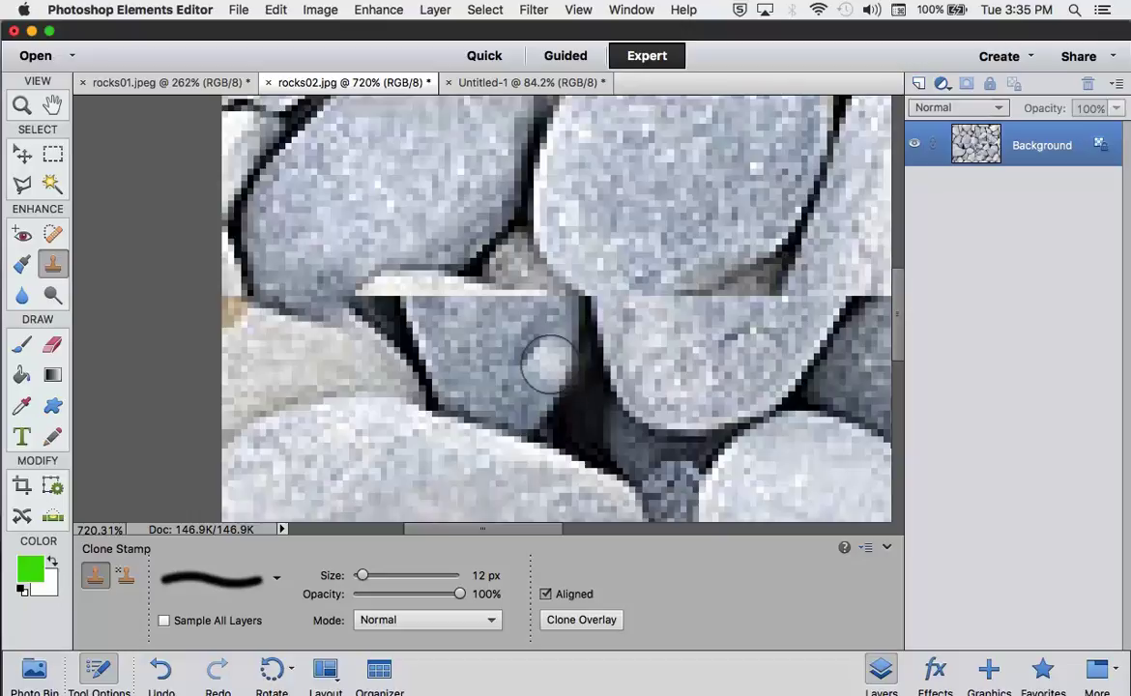
Step: Shrink the clone brush to 6 px and paint dark rock edge over the white line's end
left_click_drag(367, 577, 368, 576)
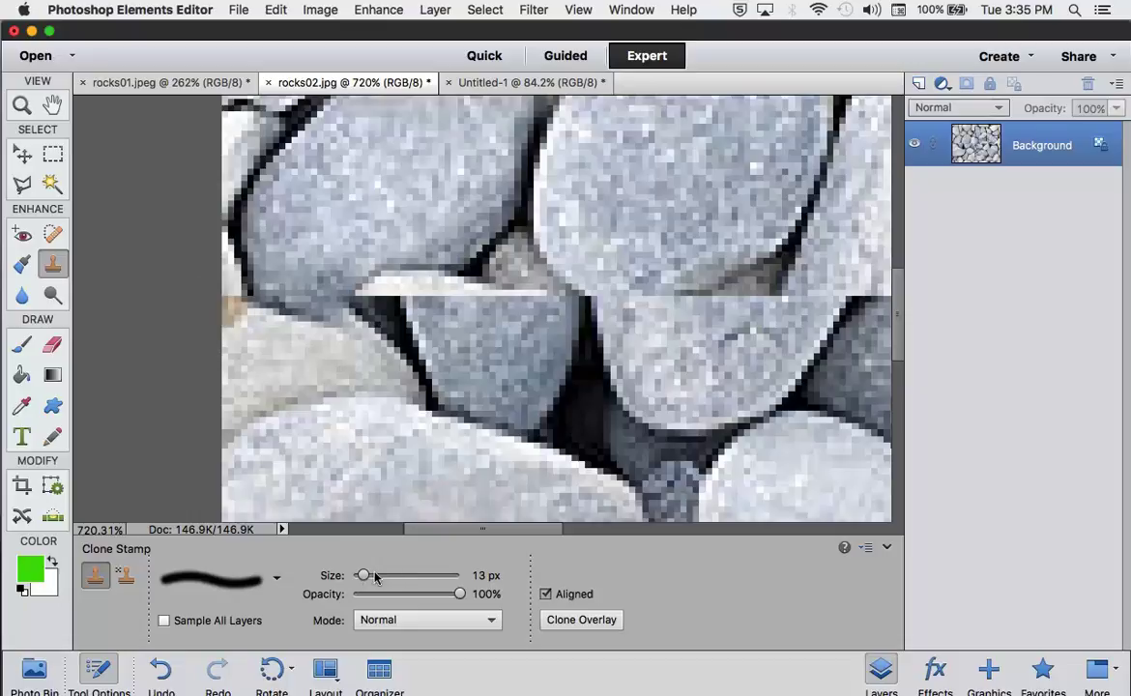
left_click_drag(362, 577, 359, 576)
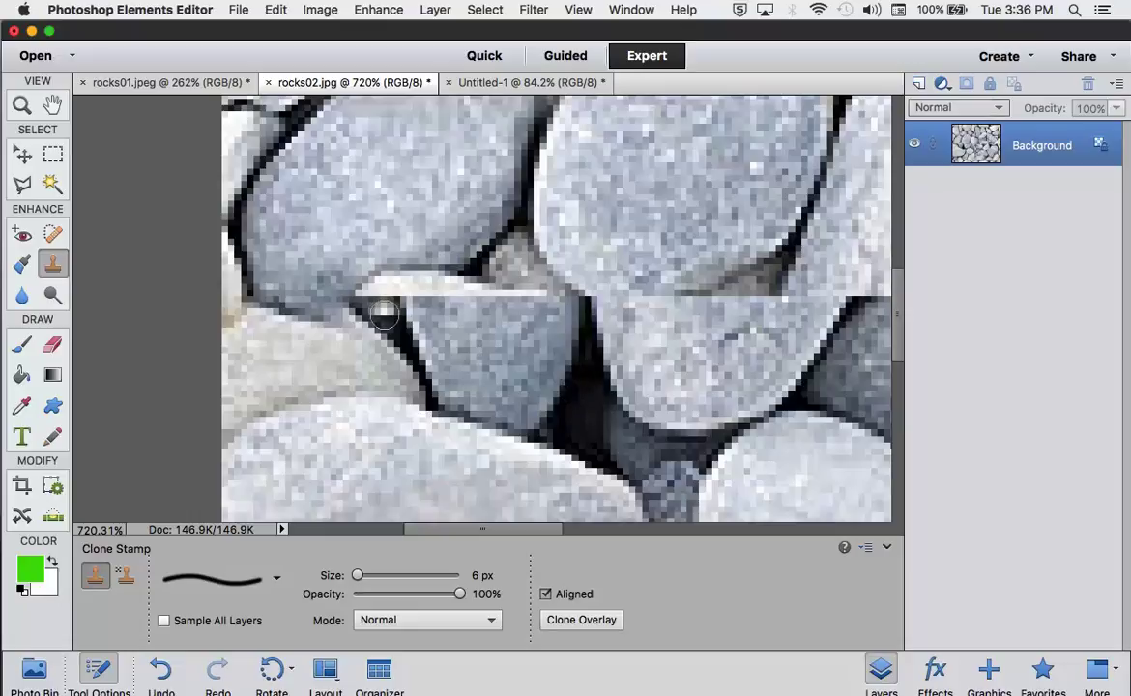
left_click_drag(383, 312, 350, 278)
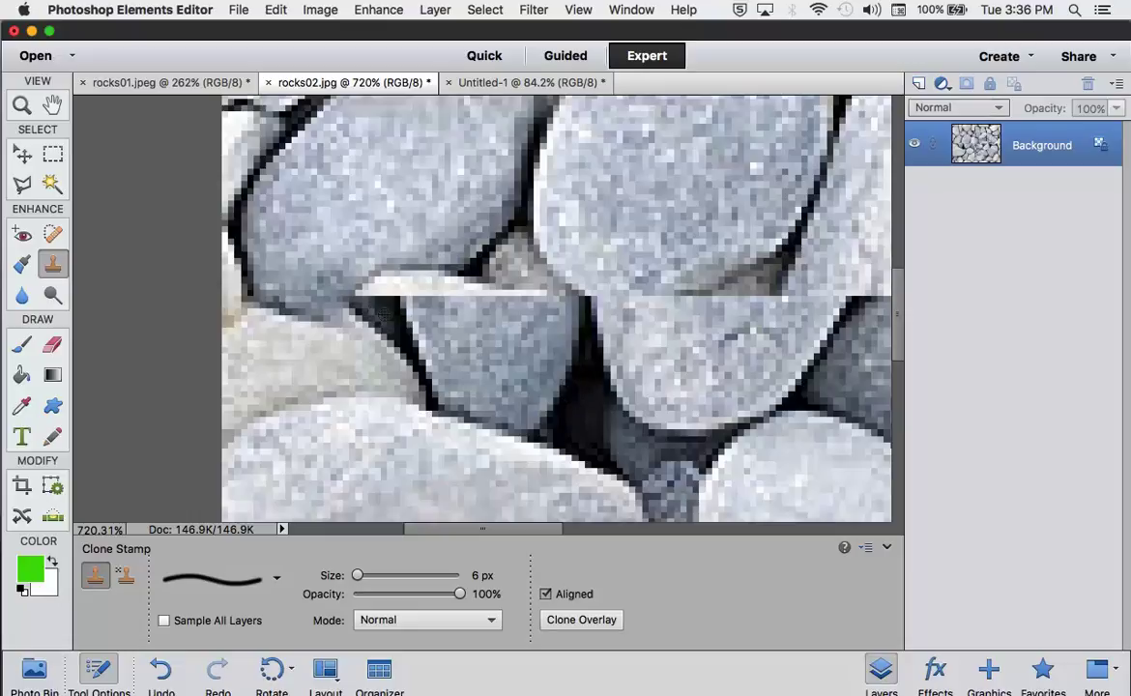
Step: Undo the last stroke and clone dark rock edge over the white seam line's left end
right_click(367, 300)
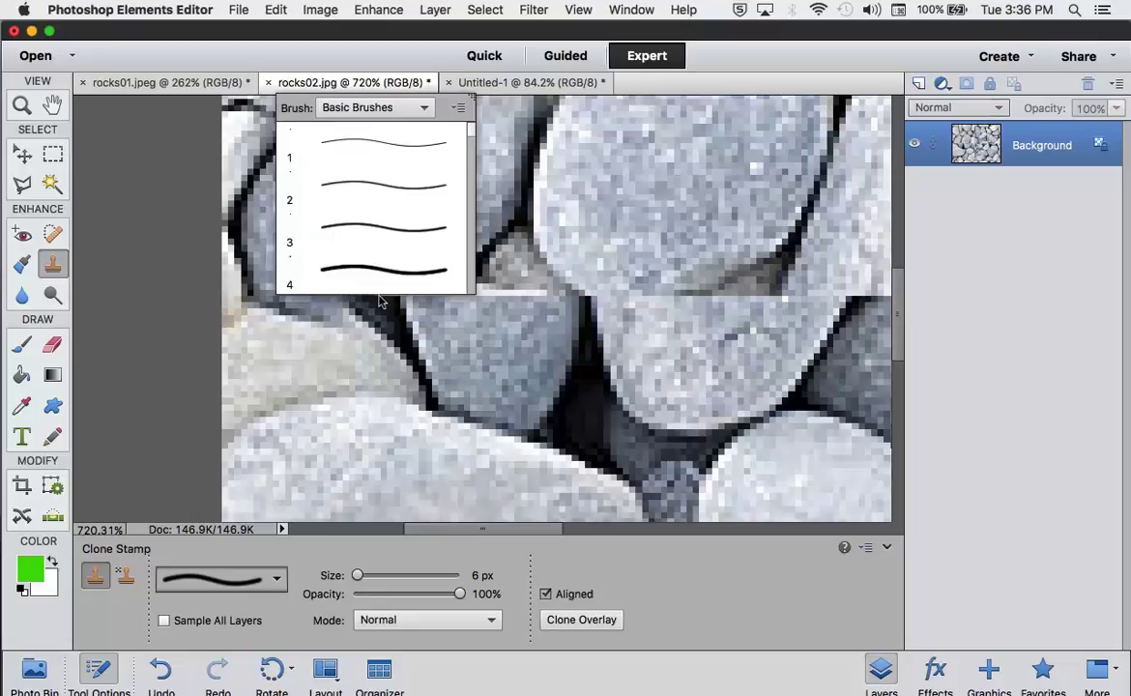
left_click(377, 298)
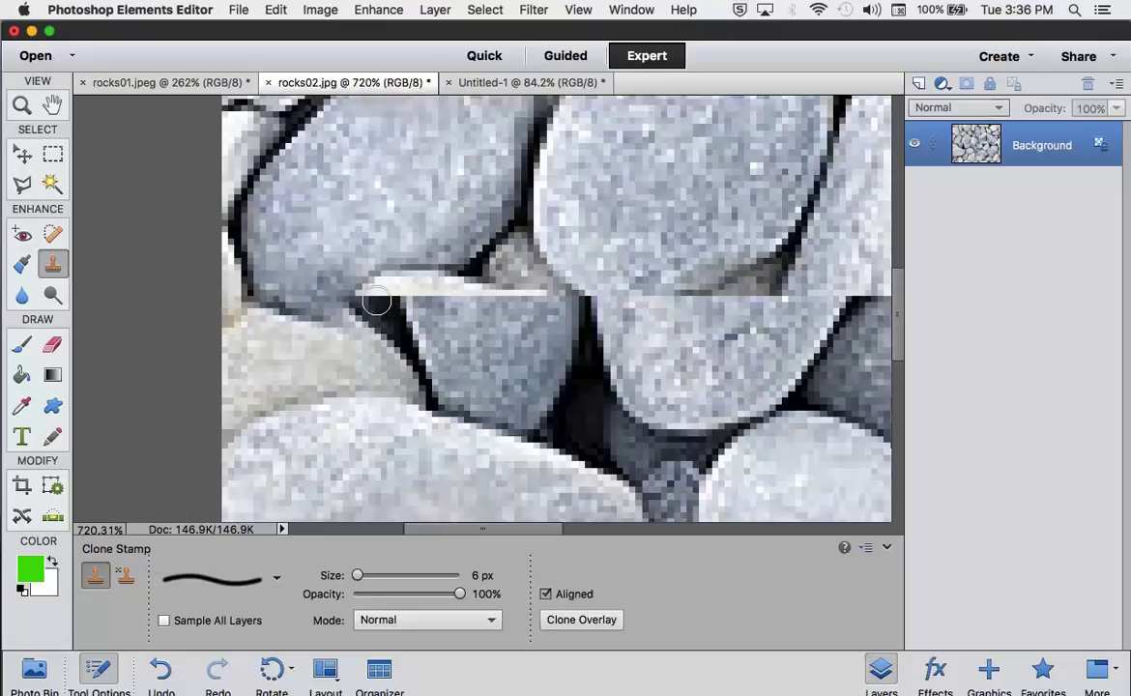
key("super+z")
left_click(383, 312)
left_click(364, 290)
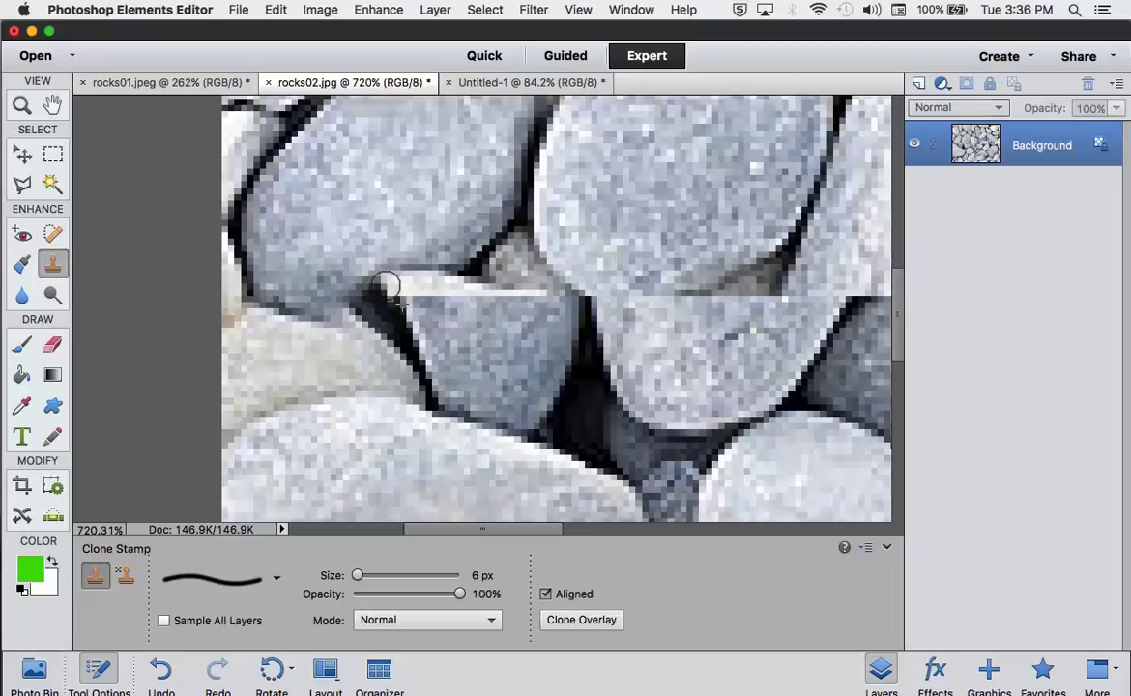
left_click(390, 282)
mouse_move(391, 282)
left_mouse_down()
mouse_move(383, 290)
mouse_move(418, 319)
left_mouse_up()
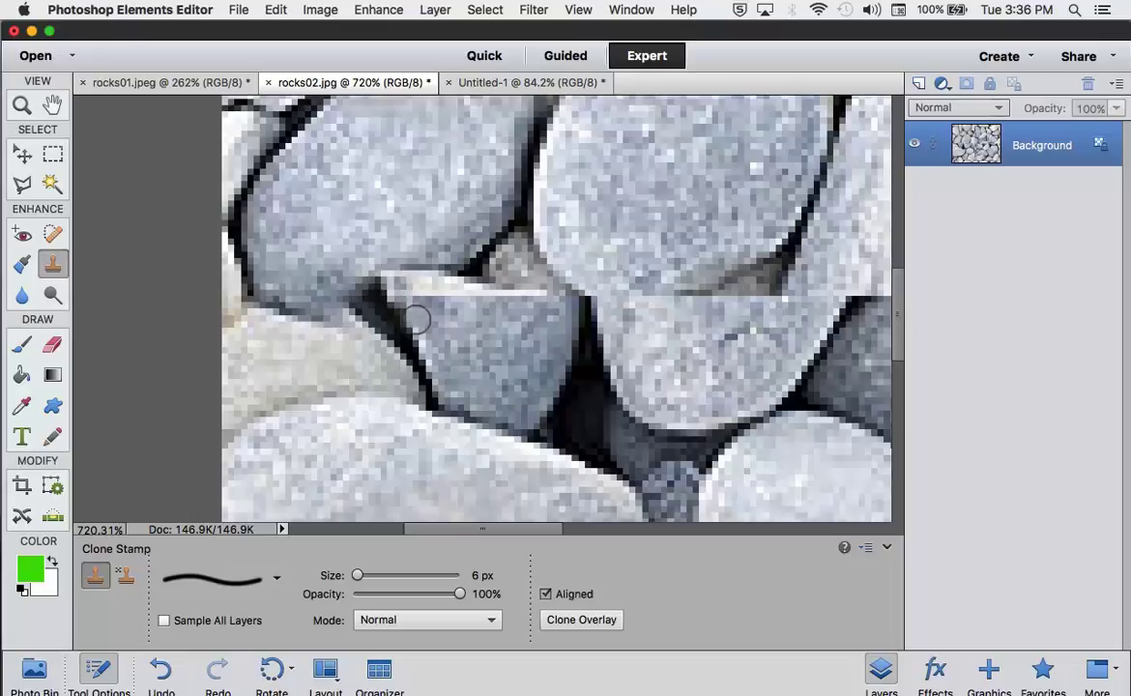
mouse_move(402, 305)
left_mouse_down()
mouse_move(384, 272)
mouse_move(466, 334)
left_mouse_up()
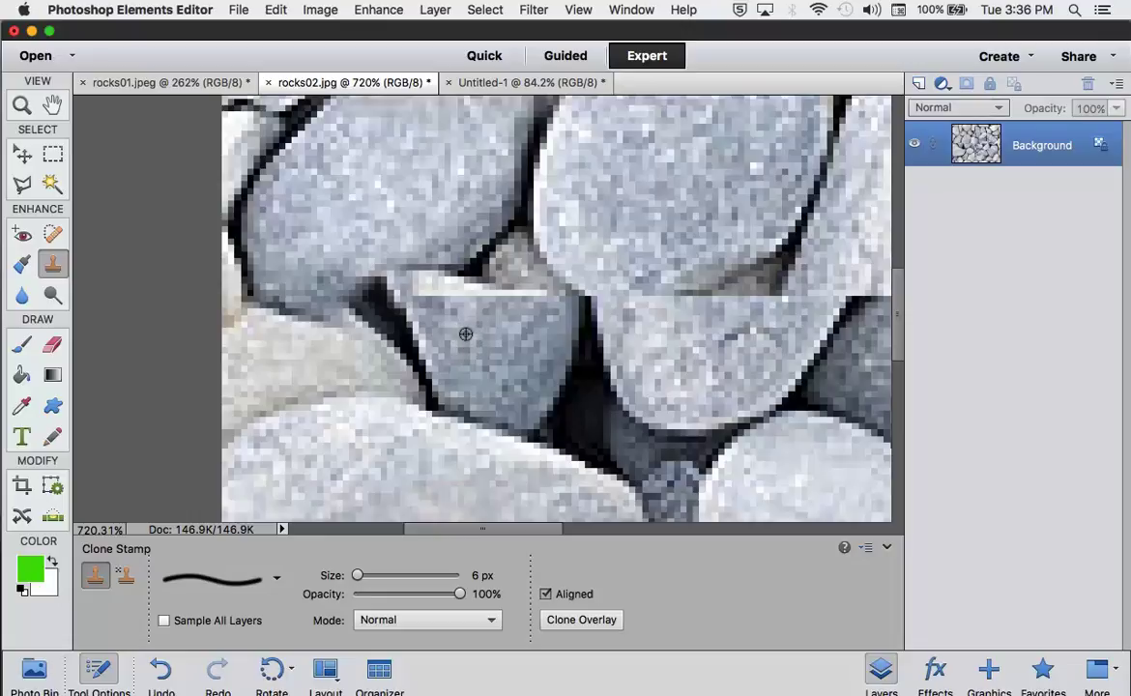
mouse_move(462, 334)
left_mouse_down()
mouse_move(441, 294)
mouse_move(416, 290)
mouse_move(520, 300)
mouse_move(510, 290)
mouse_move(535, 296)
mouse_move(527, 304)
left_mouse_up()
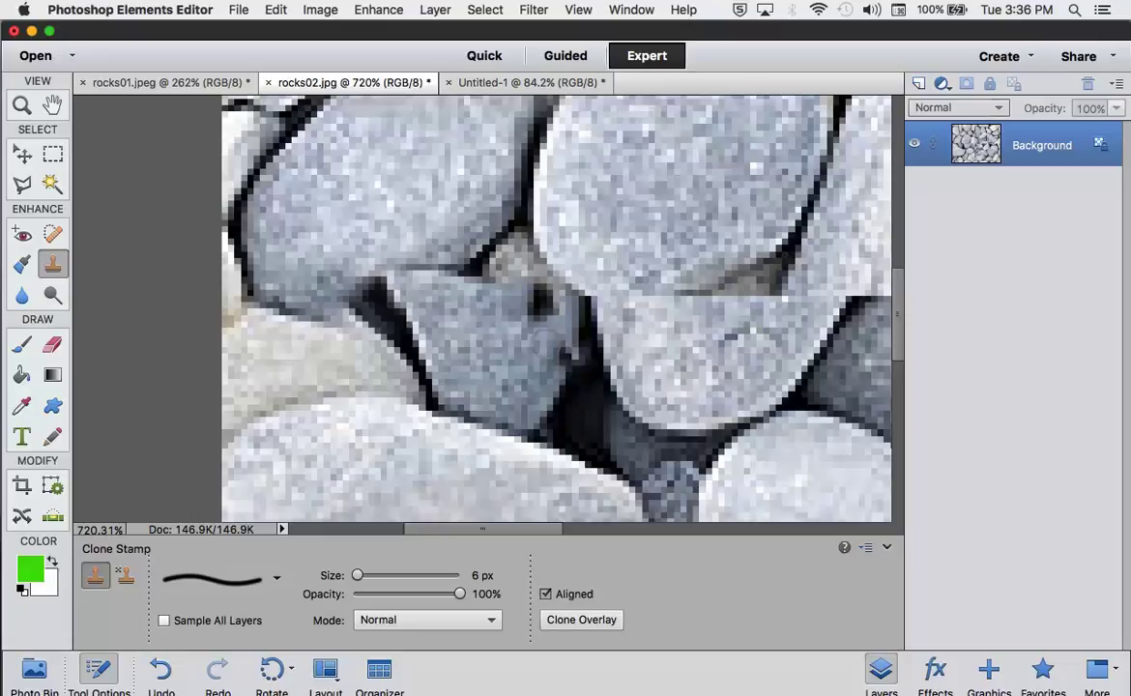
Step: Undo a stroke, resample from the middle rock, and clone texture over the seam between rocks
left_click(276, 9)
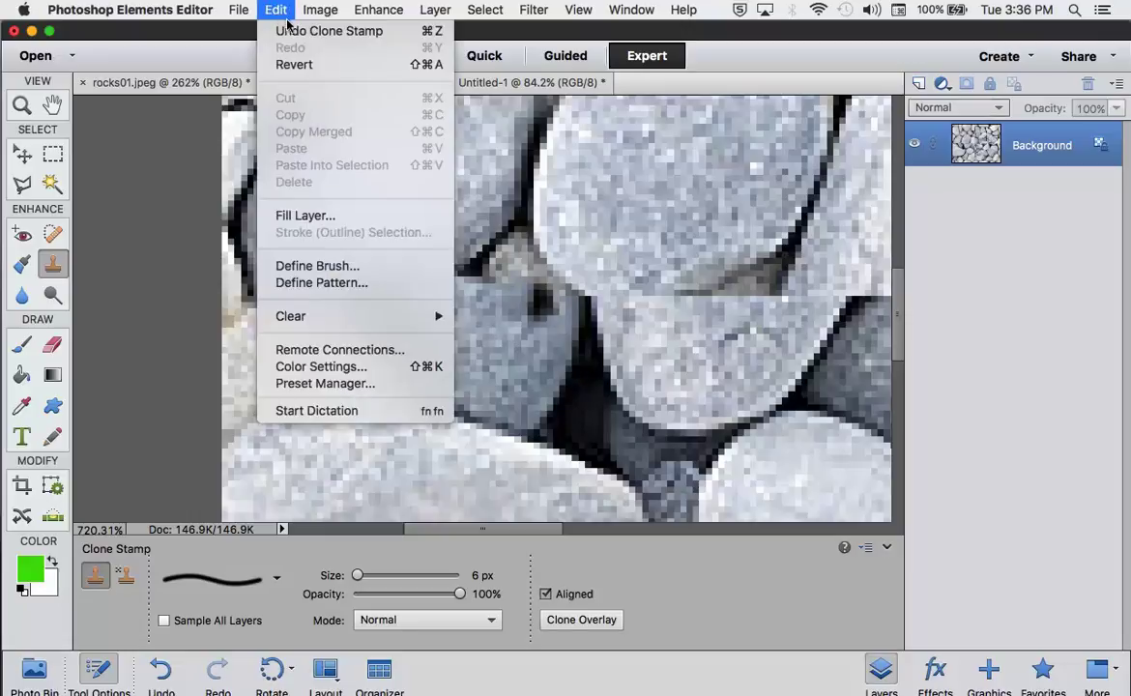
left_click(319, 28)
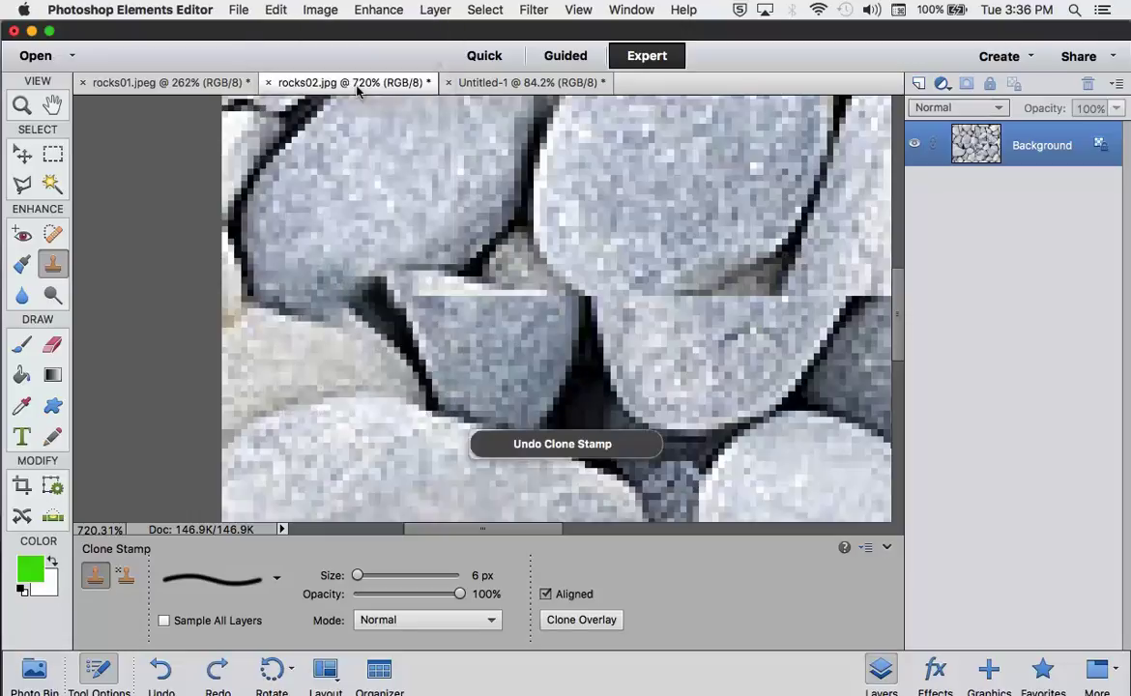
left_click(441, 324, "alt")
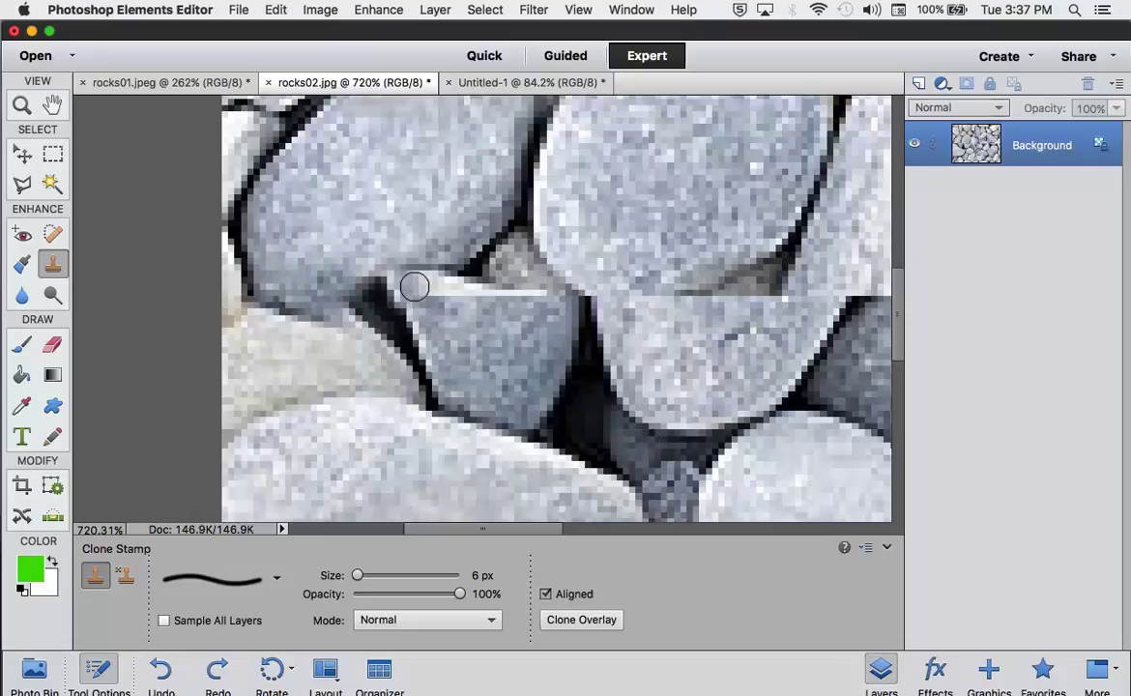
mouse_move(421, 285)
left_mouse_down()
mouse_move(500, 299)
mouse_move(541, 292)
mouse_move(464, 324)
mouse_move(497, 353)
mouse_move(497, 265)
left_mouse_up()
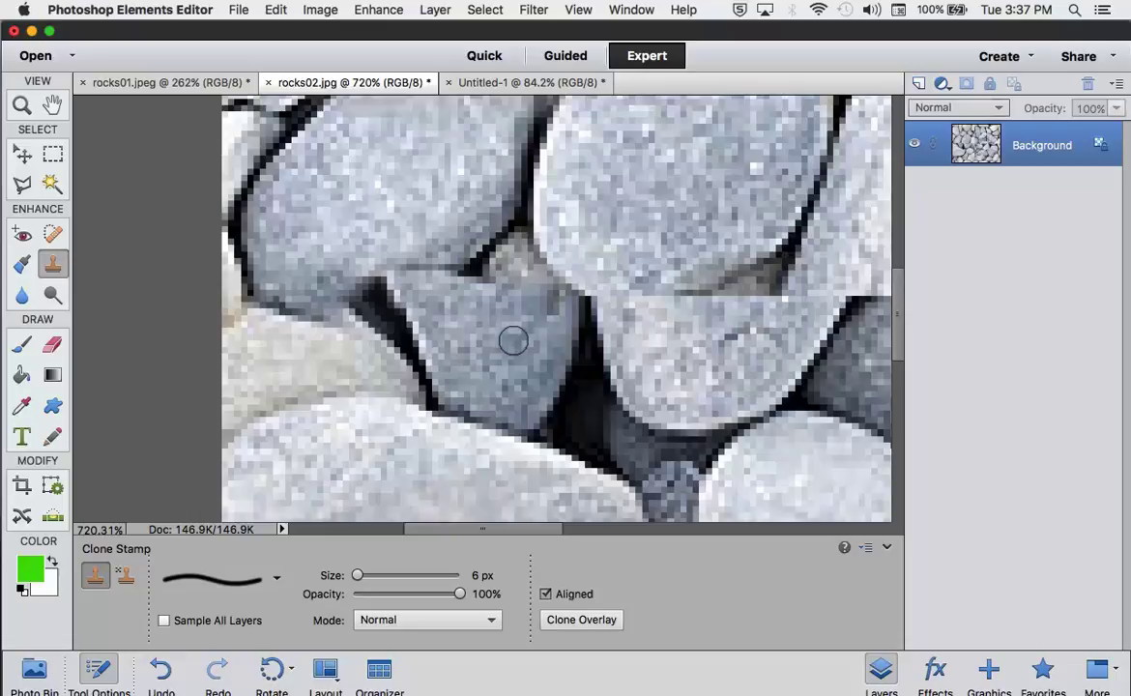
mouse_move(513, 341)
left_mouse_down()
mouse_move(532, 282)
mouse_move(513, 251)
mouse_move(490, 279)
mouse_move(500, 257)
mouse_move(469, 283)
mouse_move(497, 286)
mouse_move(473, 317)
mouse_move(440, 271)
mouse_move(404, 265)
mouse_move(398, 291)
mouse_move(479, 310)
left_mouse_up()
Step: Clone stone texture over the lower stone and the left end of the horizontal seam crack
scroll(582, 348, "left", 3)
scroll(582, 348, "right", 5)
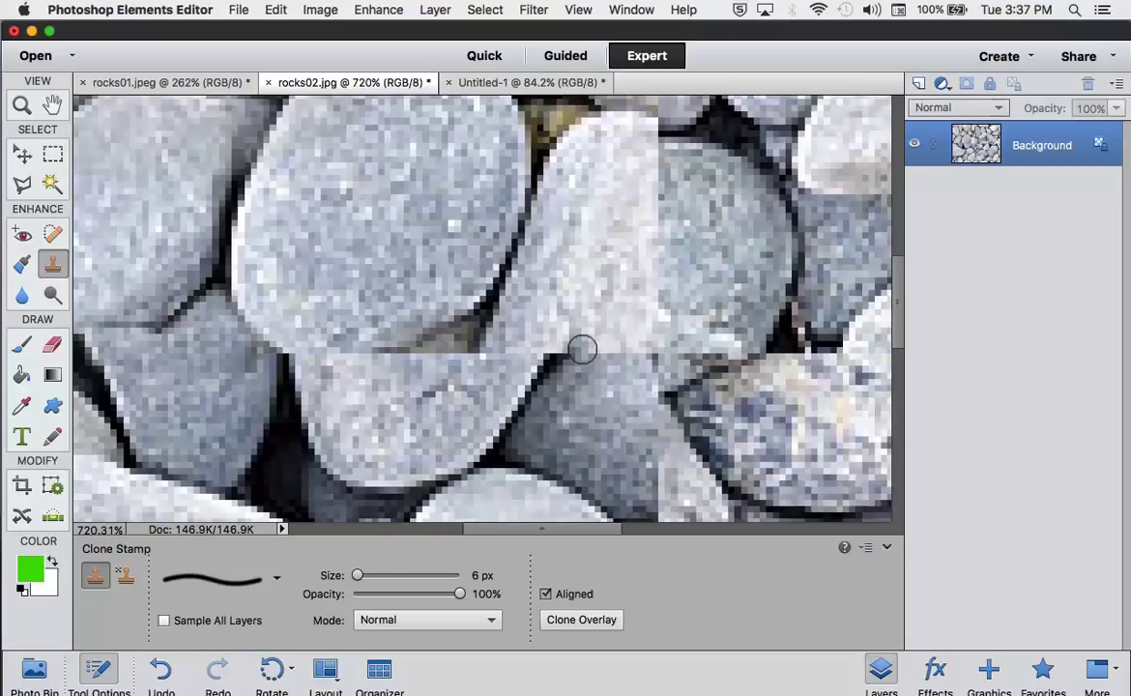
left_click_drag(555, 370, 457, 377)
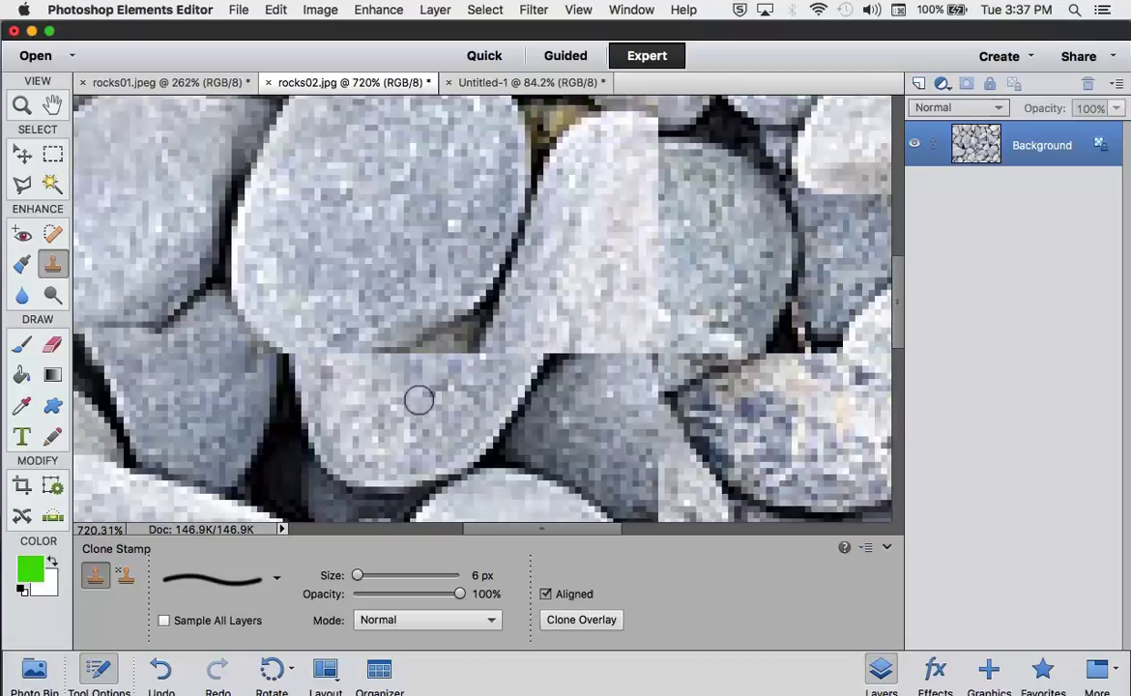
left_click_drag(349, 346, 322, 355)
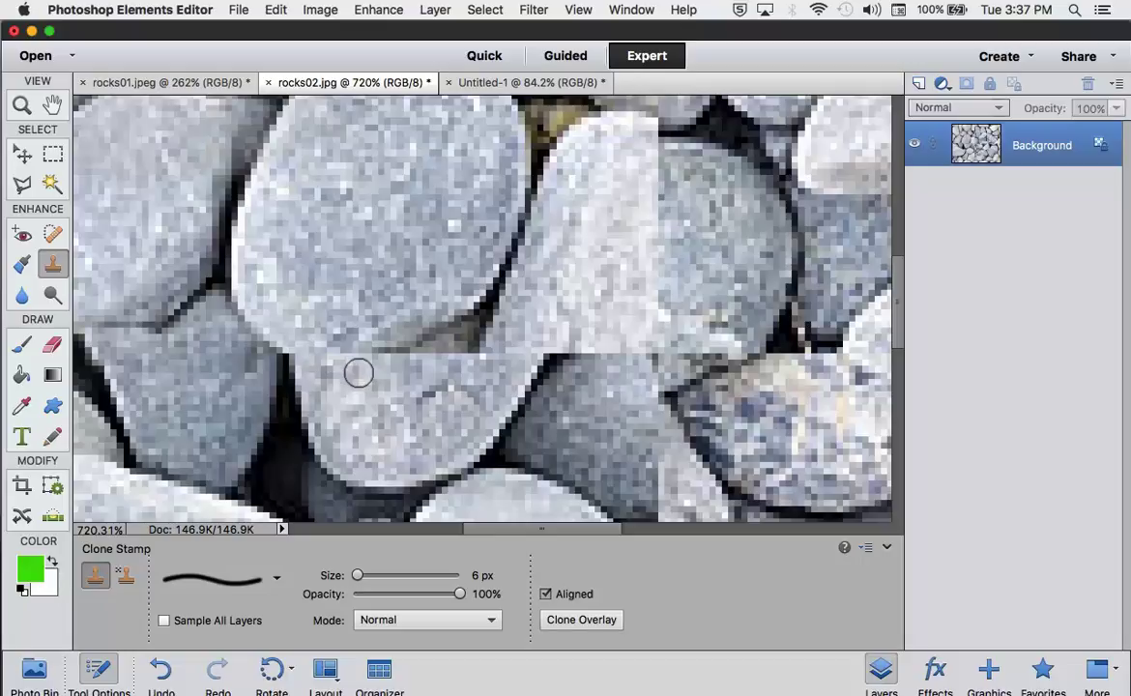
left_click(359, 372, "alt")
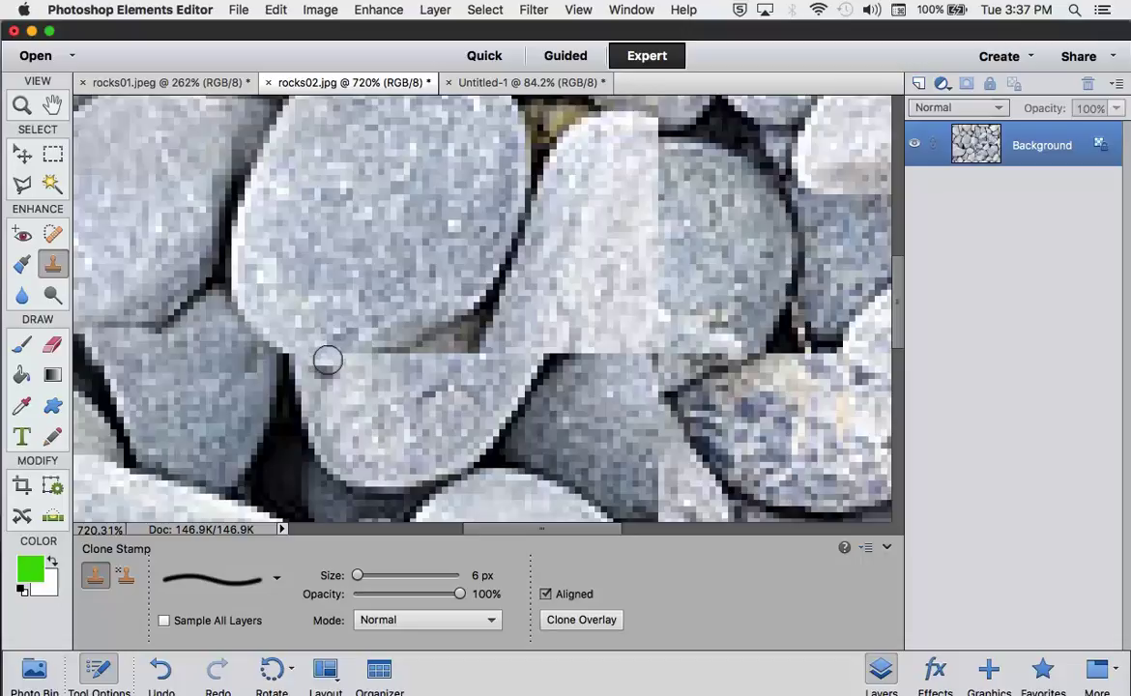
mouse_move(327, 360)
left_mouse_down()
mouse_move(298, 351)
mouse_move(327, 360)
mouse_move(395, 338)
left_mouse_up()
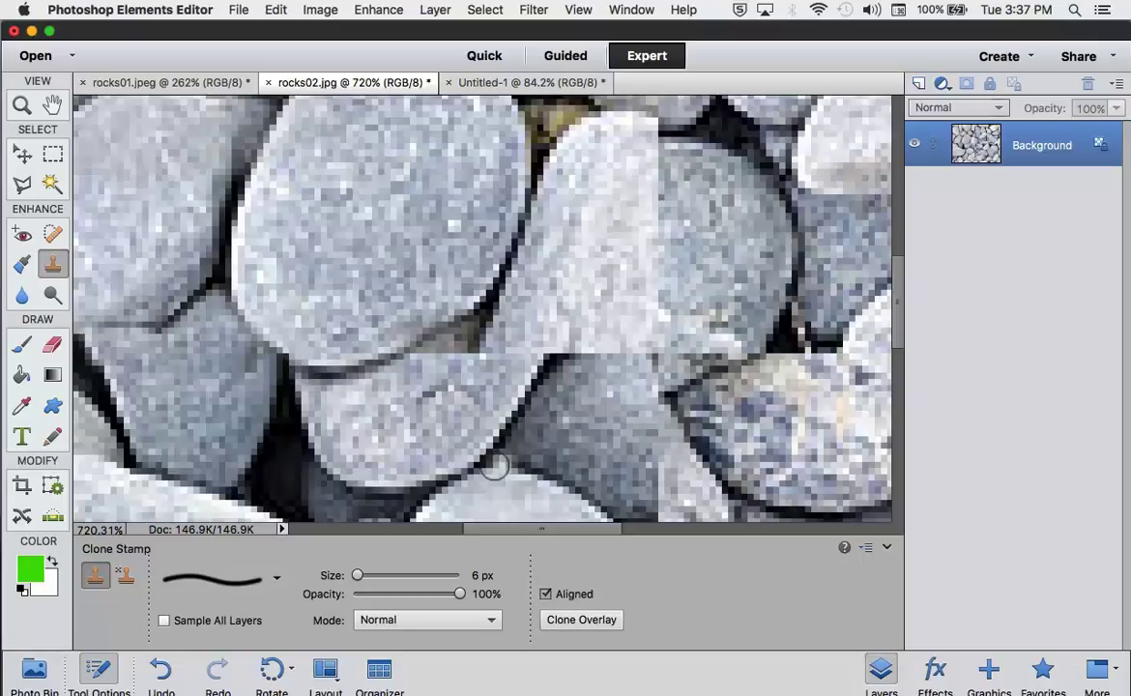
Step: Resample and paint out the crack along the rock edge and across the dark rock
left_click(435, 397, "alt")
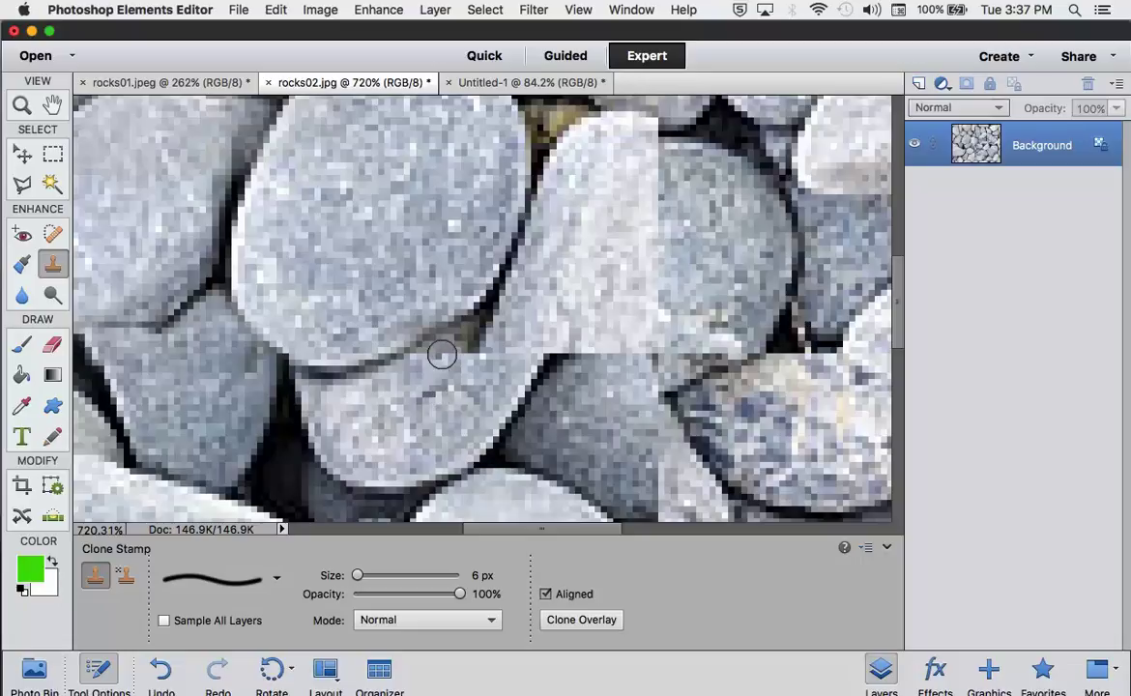
mouse_move(439, 356)
left_mouse_down()
mouse_move(498, 332)
mouse_move(527, 340)
mouse_move(494, 336)
mouse_move(496, 361)
mouse_move(531, 353)
mouse_move(518, 322)
mouse_move(486, 365)
mouse_move(438, 373)
mouse_move(452, 264)
left_mouse_up()
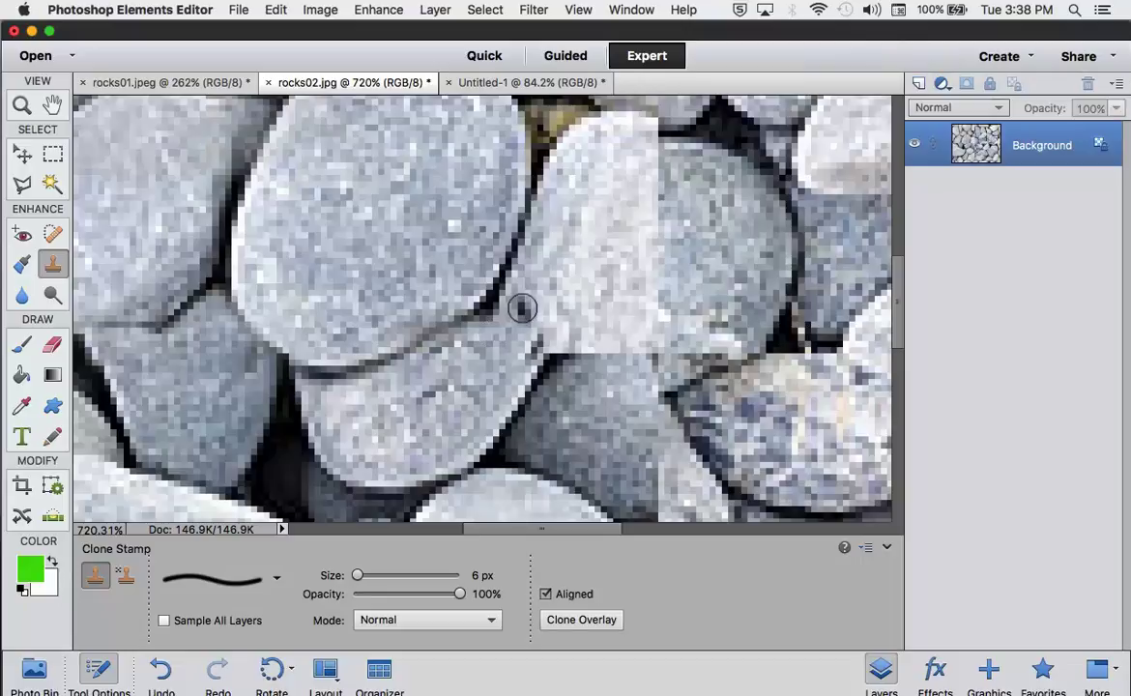
mouse_move(529, 309)
left_mouse_down()
mouse_move(527, 334)
mouse_move(500, 280)
mouse_move(505, 321)
mouse_move(483, 374)
mouse_move(453, 278)
mouse_move(488, 305)
mouse_move(441, 284)
mouse_move(433, 305)
left_mouse_up()
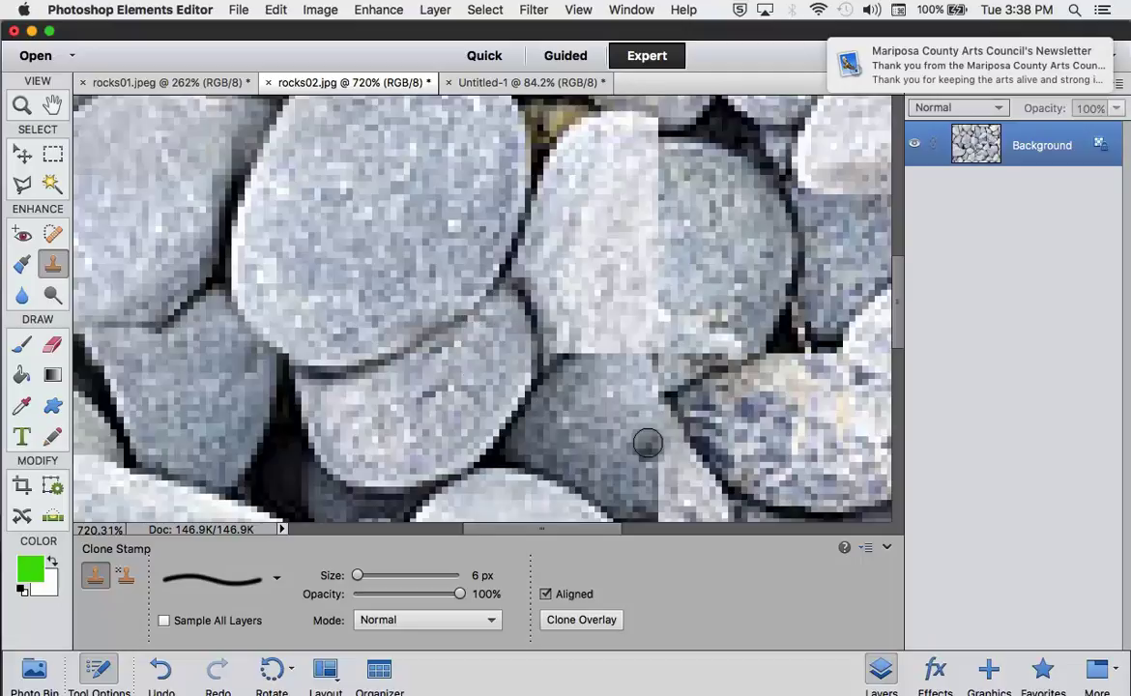
left_click_drag(640, 385, 585, 427)
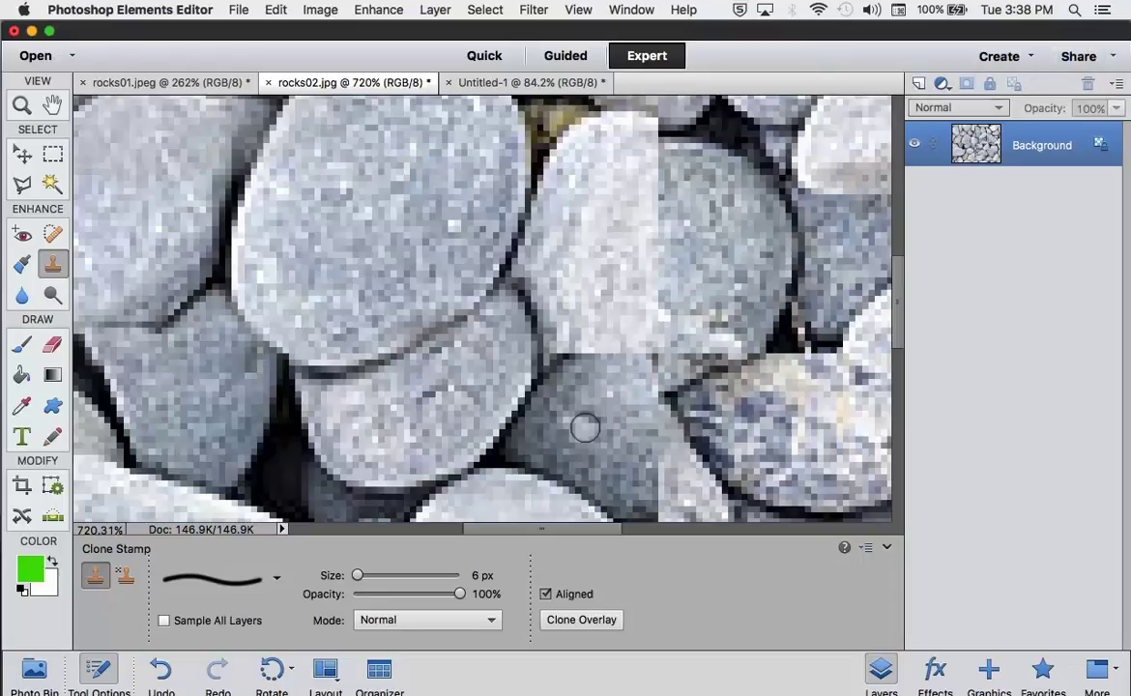
mouse_move(585, 428)
left_mouse_down()
mouse_move(614, 383)
mouse_move(651, 383)
left_mouse_up()
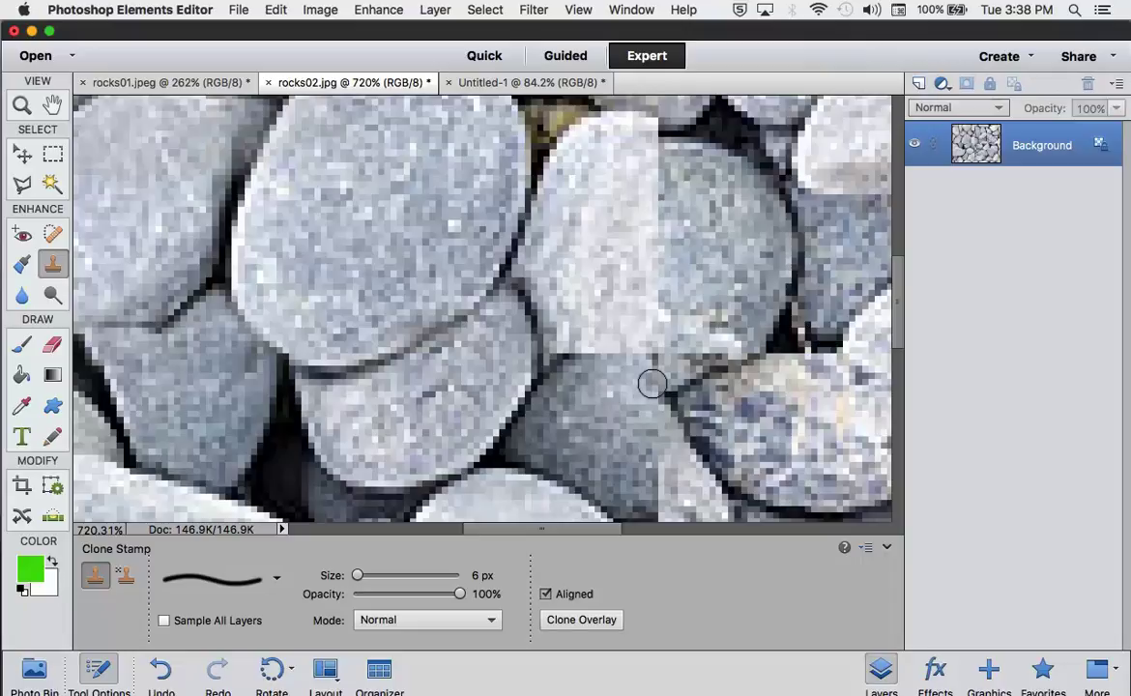
Step: Fit the whole rocks02 image on screen to check the blended seams
left_click(580, 9)
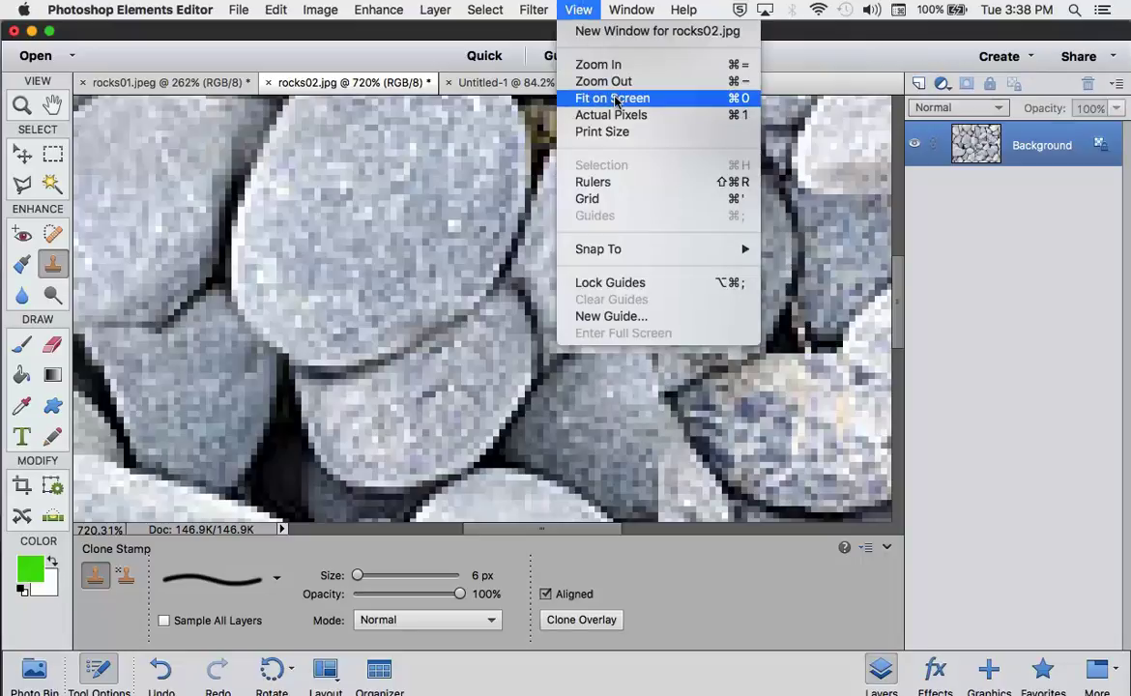
left_click(613, 98)
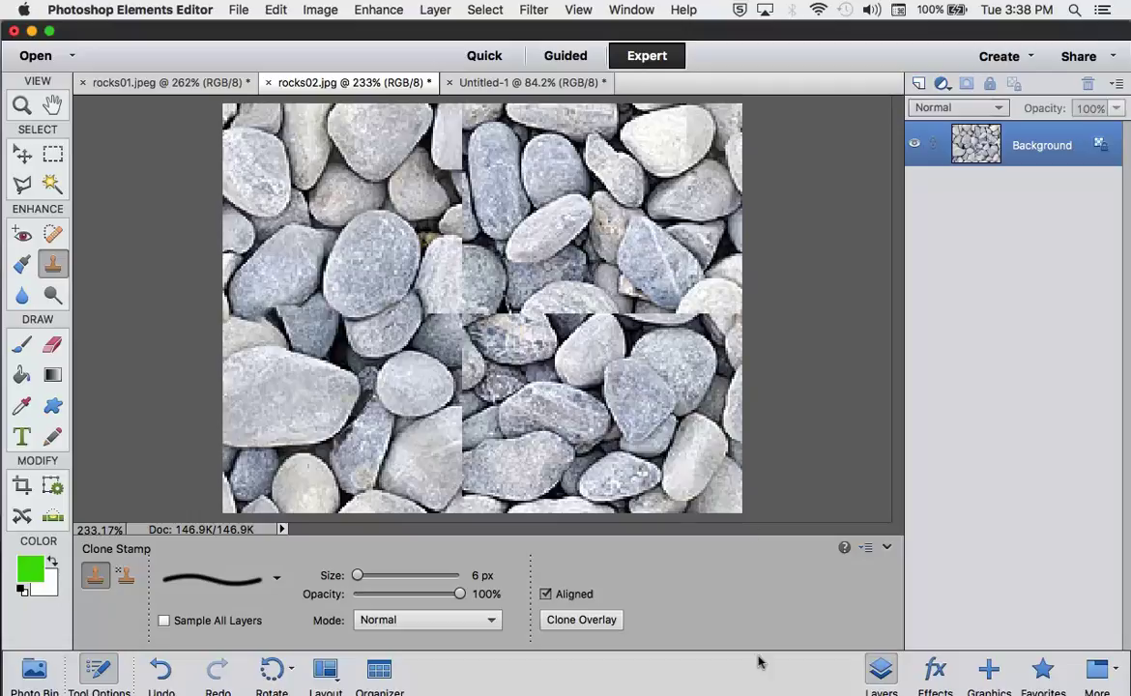
mouse_move(746, 677)
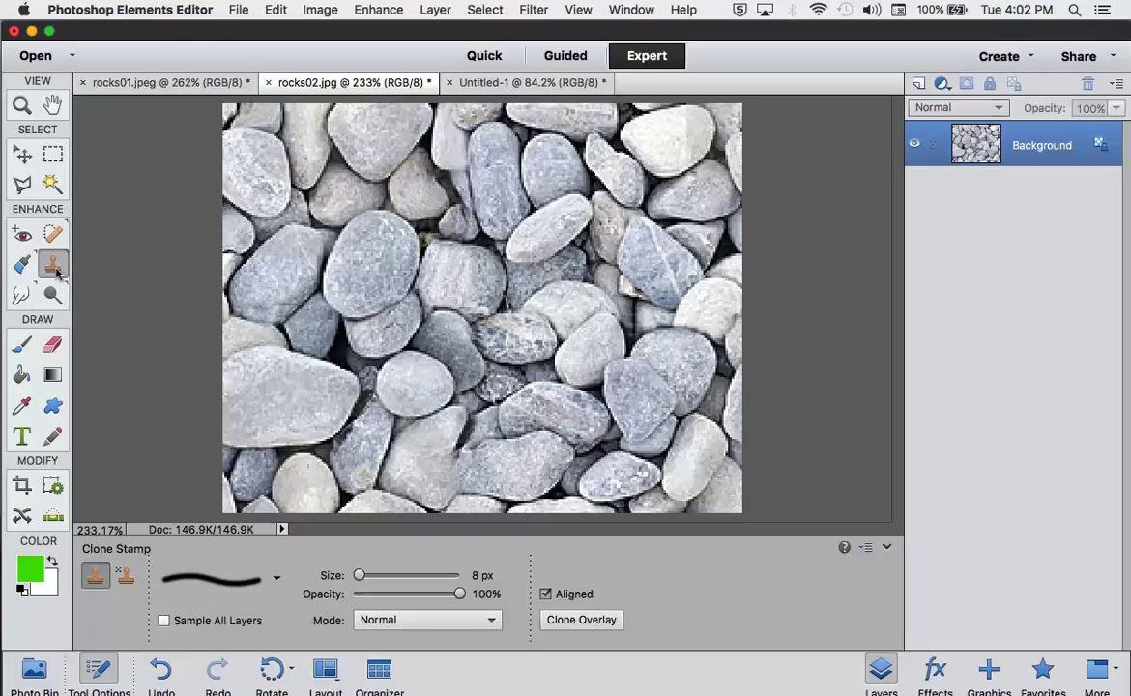
Step: Select all of rocks02 and define it as a pattern named rocks02.jpg
left_click(53, 155)
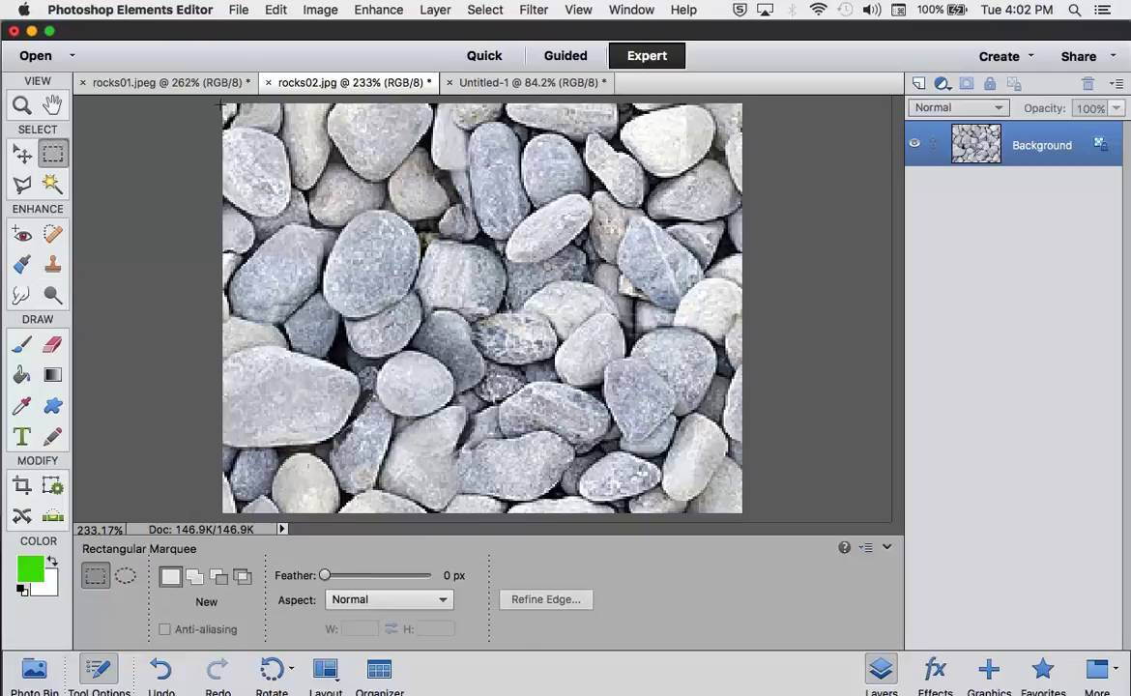
key("super+a")
left_click(274, 10)
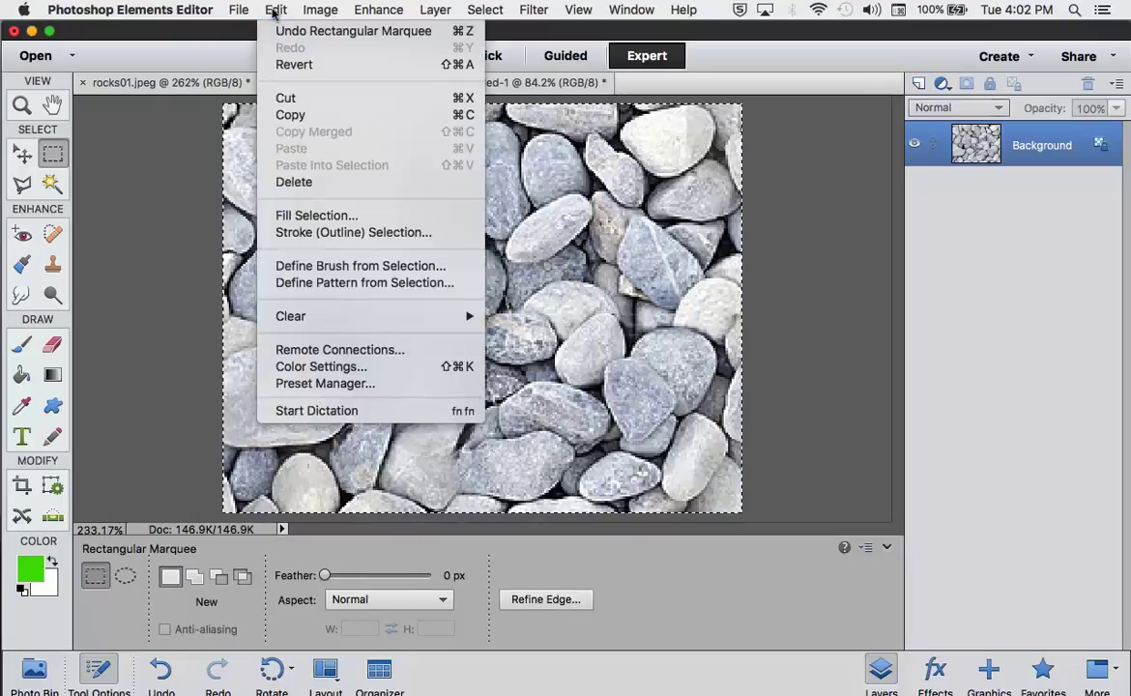
left_click(447, 284)
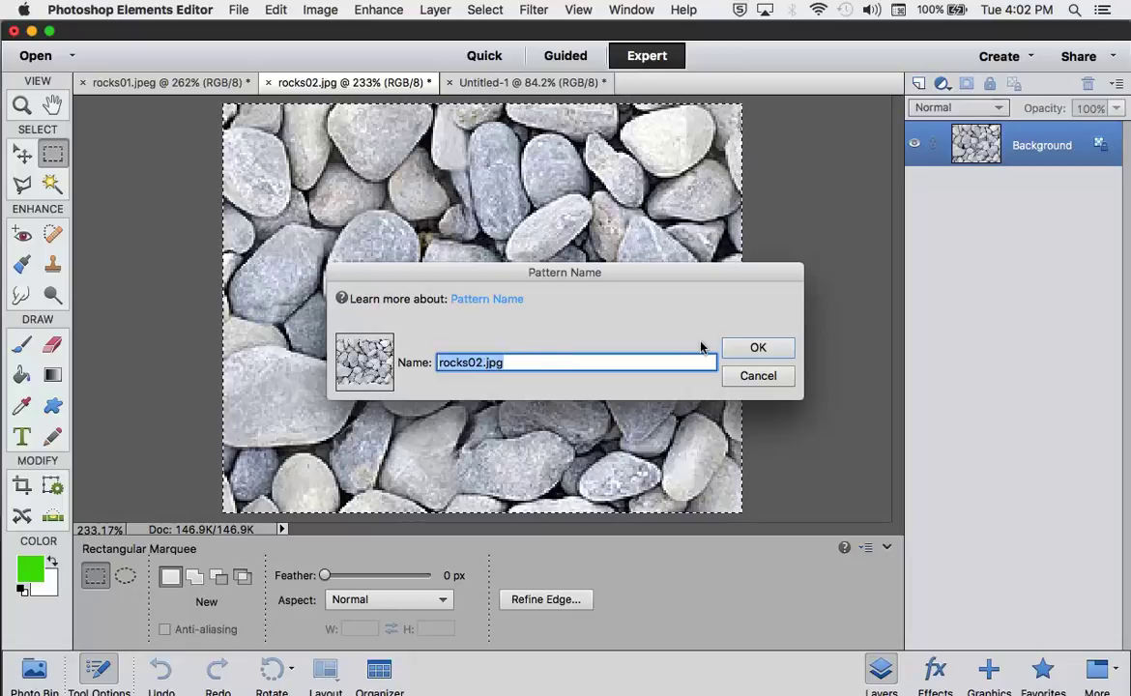
left_click(758, 347)
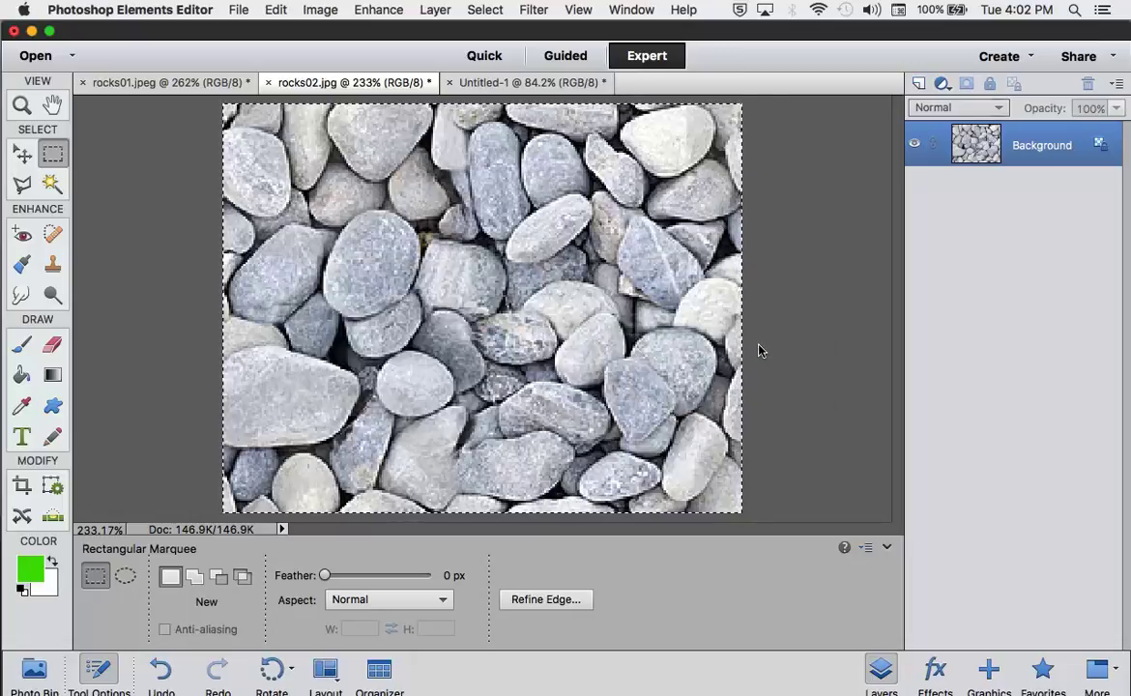
Step: Create a new blank white 771 × 551 px document, Untitled-2
left_click(275, 9)
mouse_move(247, 11)
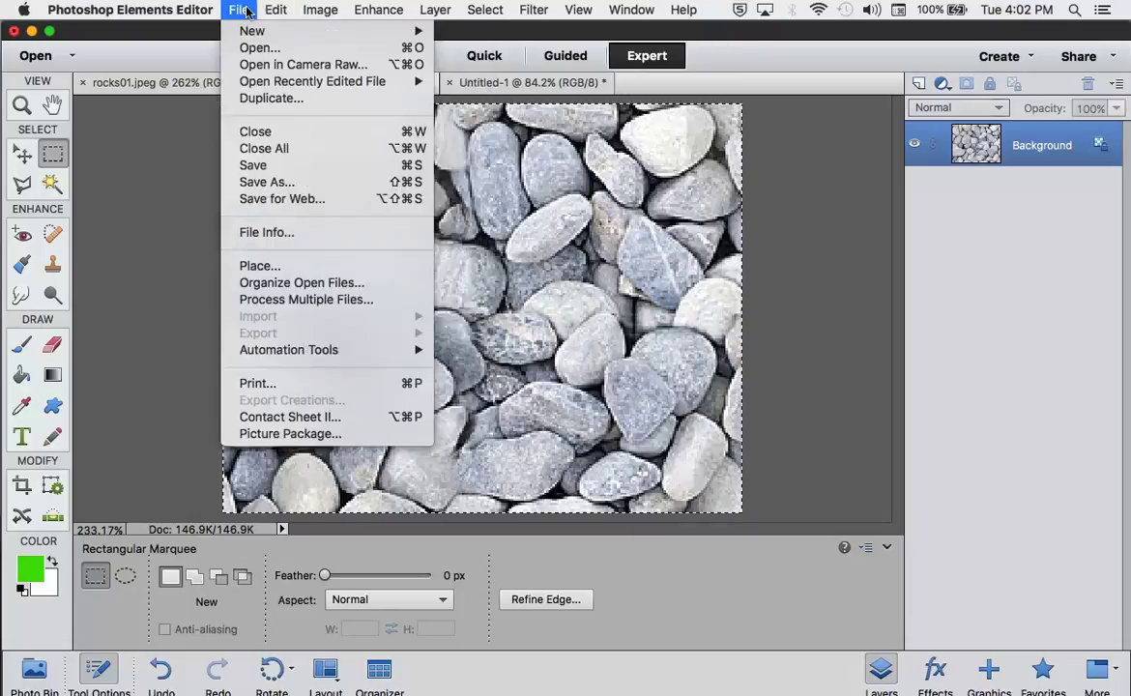
mouse_move(260, 38)
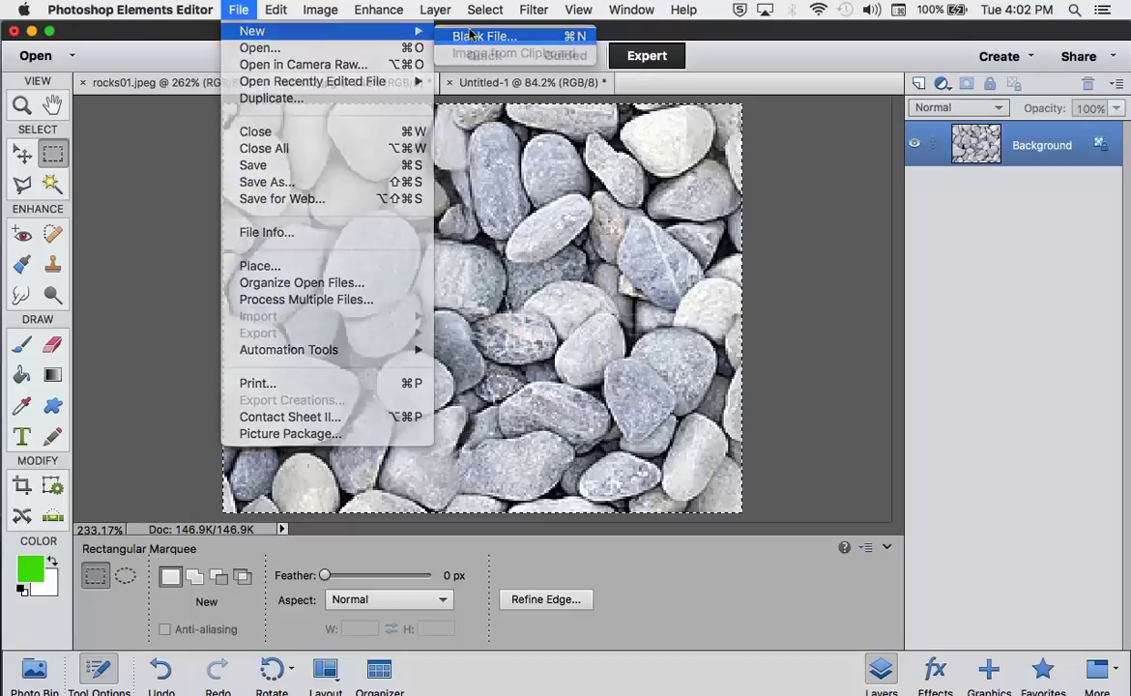
left_click(473, 36)
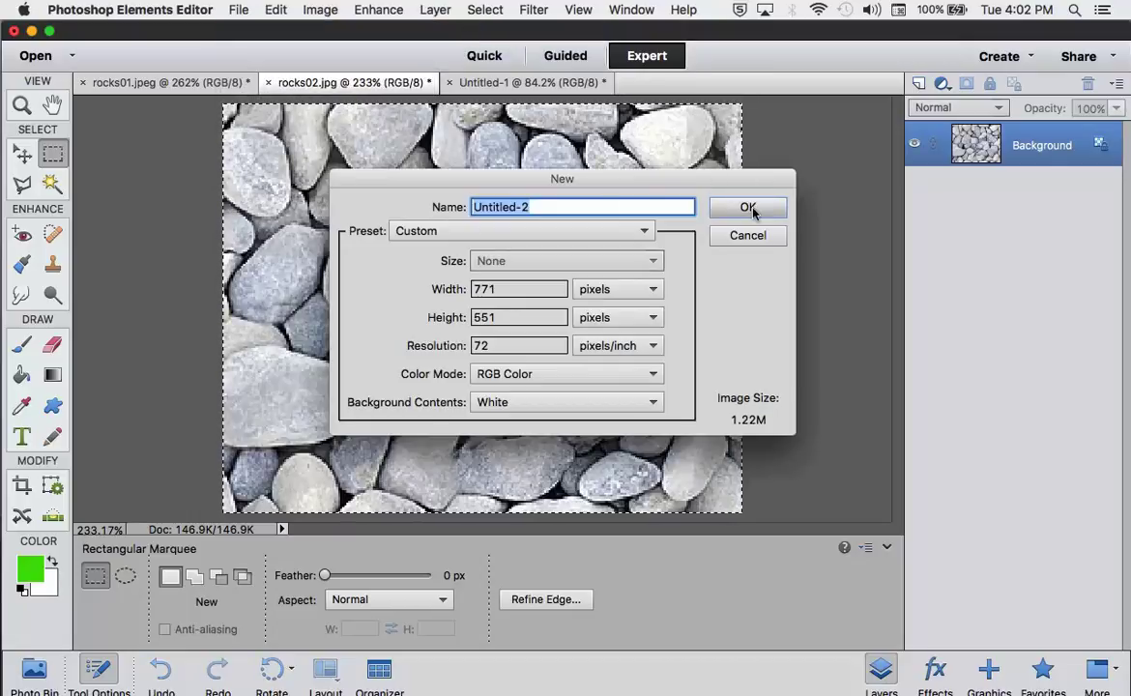
left_click(747, 209)
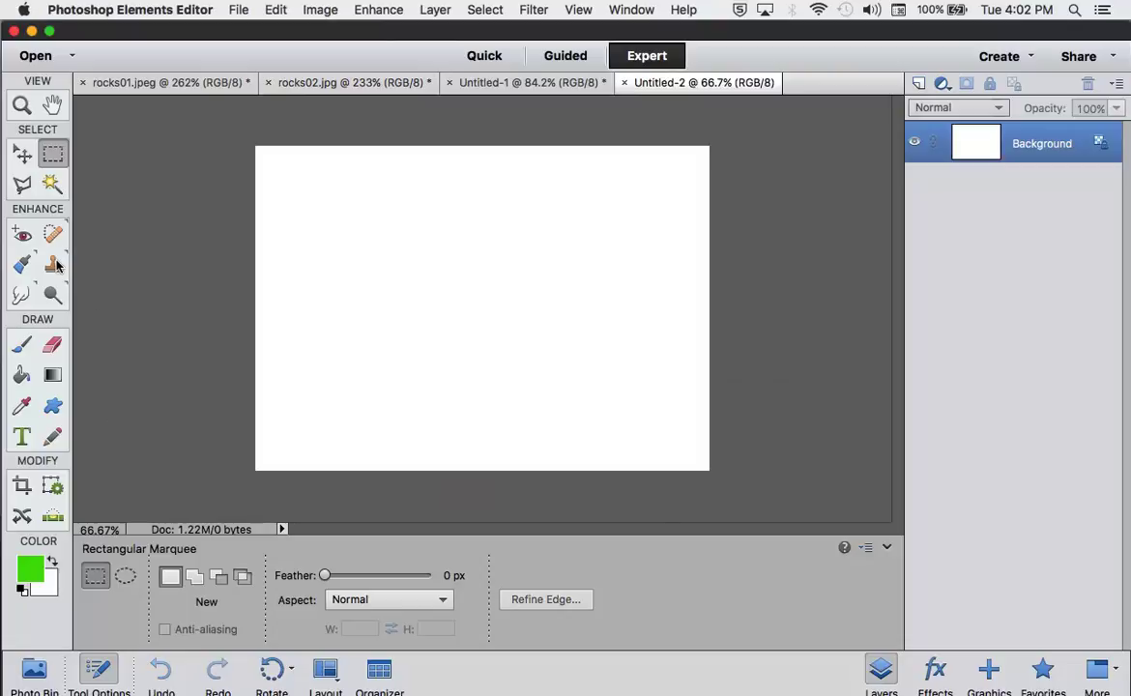
Step: Switch to the Pattern Stamp and choose the rocks02 pattern
left_click(53, 264)
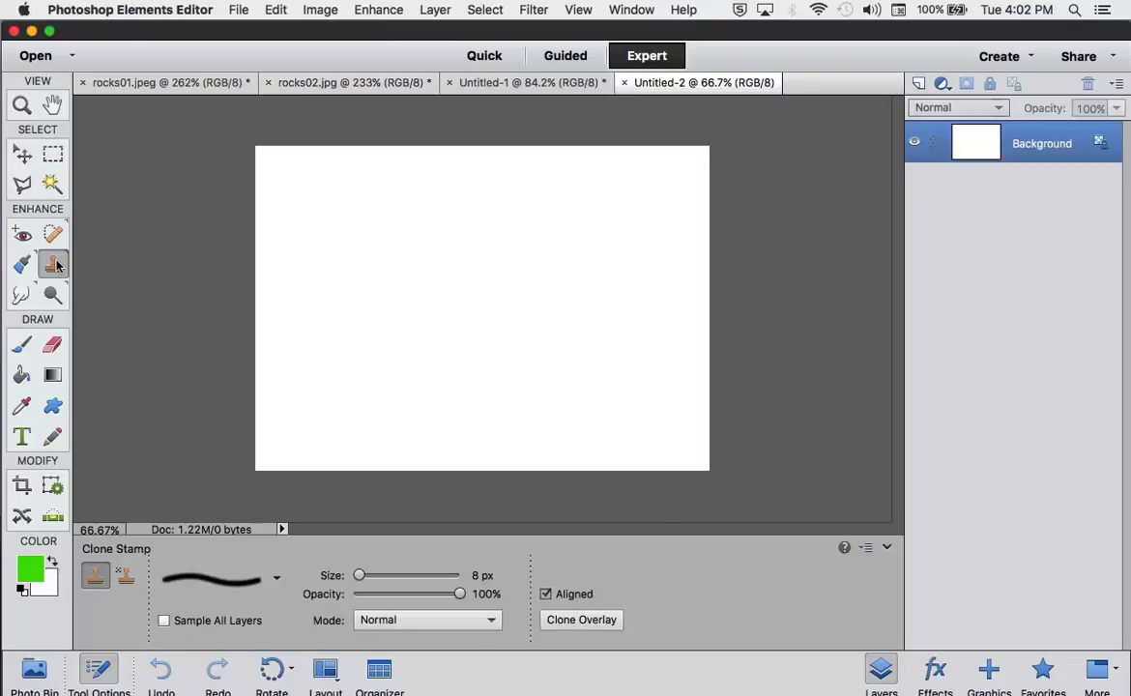
left_click(126, 576)
left_click(216, 593)
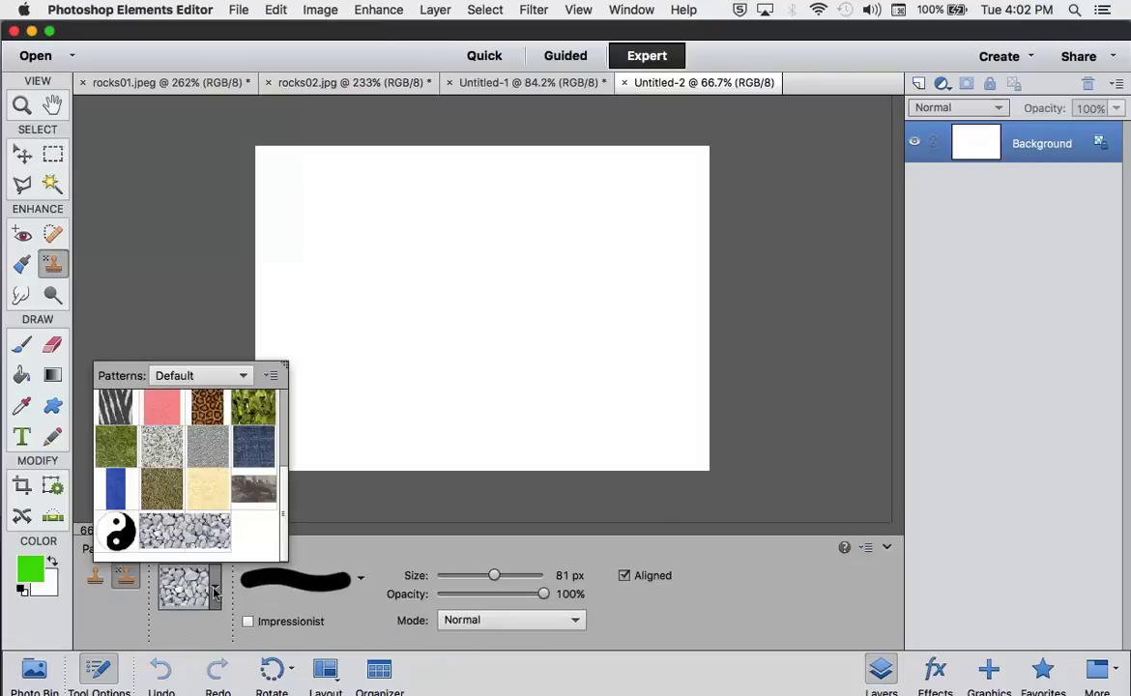
left_click(203, 530)
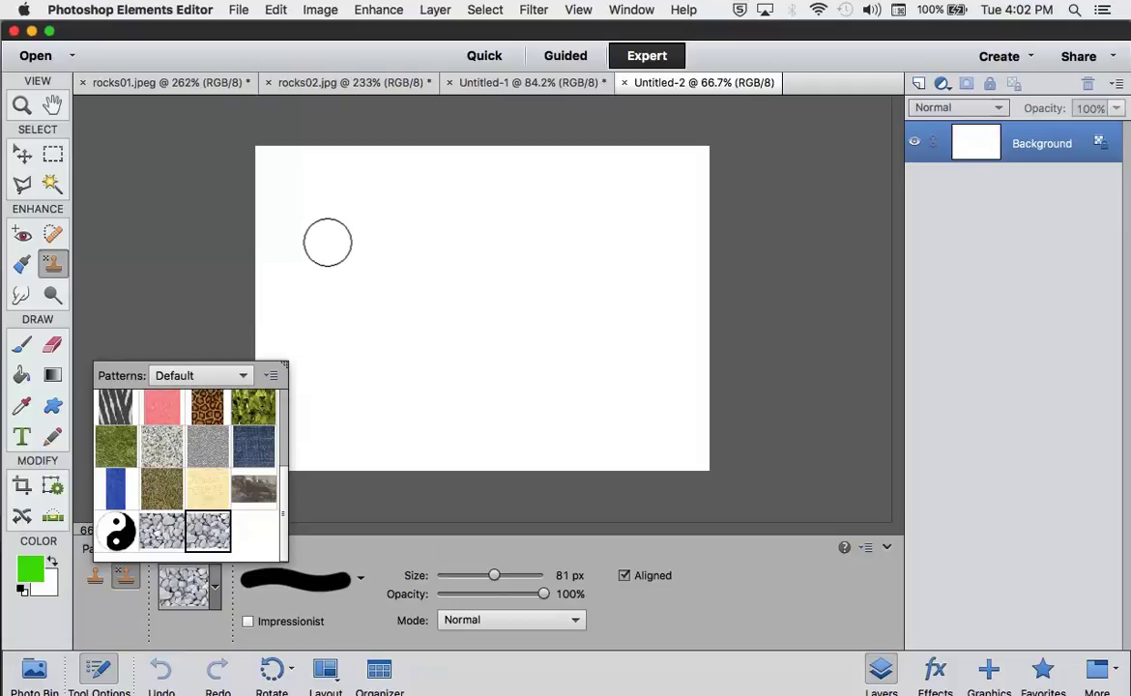
Step: Stamp the rocks02 pattern across the whole Untitled-2 canvas and fit it on screen
mouse_move(322, 229)
left_mouse_down()
mouse_move(327, 263)
mouse_move(302, 269)
mouse_move(384, 258)
mouse_move(293, 201)
mouse_move(285, 171)
mouse_move(272, 180)
mouse_move(265, 155)
mouse_move(368, 154)
mouse_move(326, 165)
mouse_move(270, 276)
mouse_move(296, 205)
mouse_move(341, 314)
mouse_move(272, 290)
mouse_move(257, 306)
mouse_move(362, 348)
mouse_move(270, 375)
mouse_move(286, 386)
mouse_move(286, 416)
mouse_move(336, 437)
mouse_move(351, 414)
mouse_move(485, 399)
mouse_move(480, 423)
mouse_move(469, 417)
mouse_move(501, 339)
mouse_move(418, 380)
mouse_move(398, 343)
mouse_move(390, 237)
mouse_move(405, 227)
mouse_move(392, 183)
mouse_move(421, 143)
mouse_move(406, 148)
mouse_move(504, 212)
mouse_move(390, 292)
mouse_move(473, 259)
mouse_move(428, 309)
mouse_move(477, 230)
mouse_move(514, 285)
mouse_move(506, 404)
mouse_move(397, 514)
mouse_move(609, 432)
mouse_move(434, 493)
mouse_move(688, 421)
mouse_move(630, 468)
mouse_move(748, 424)
mouse_move(715, 365)
mouse_move(765, 358)
mouse_move(597, 365)
mouse_move(658, 319)
mouse_move(707, 259)
mouse_move(688, 232)
mouse_move(725, 173)
mouse_move(546, 234)
mouse_move(527, 257)
left_mouse_up()
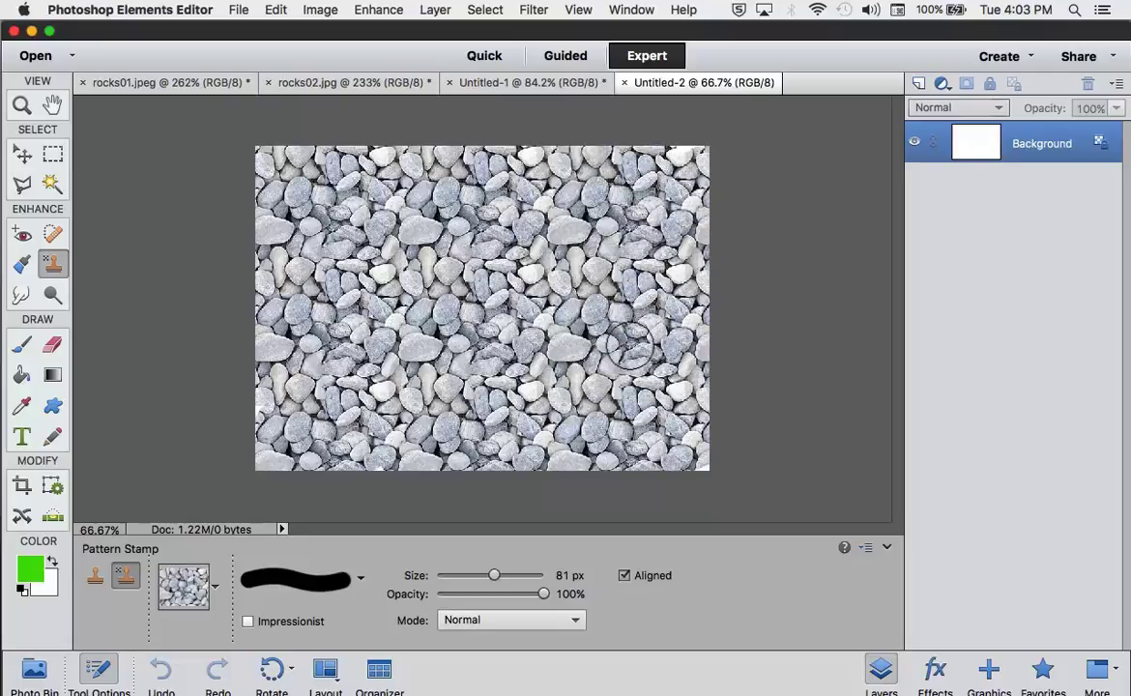
left_click_drag(628, 346, 599, 333)
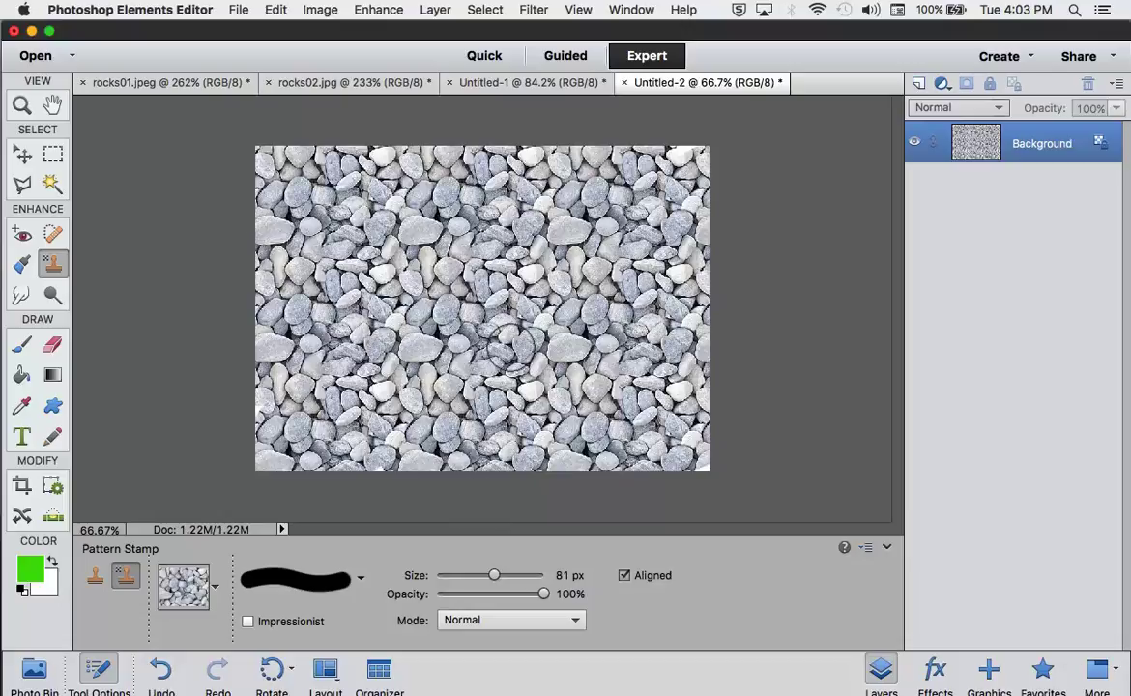
left_click(580, 10)
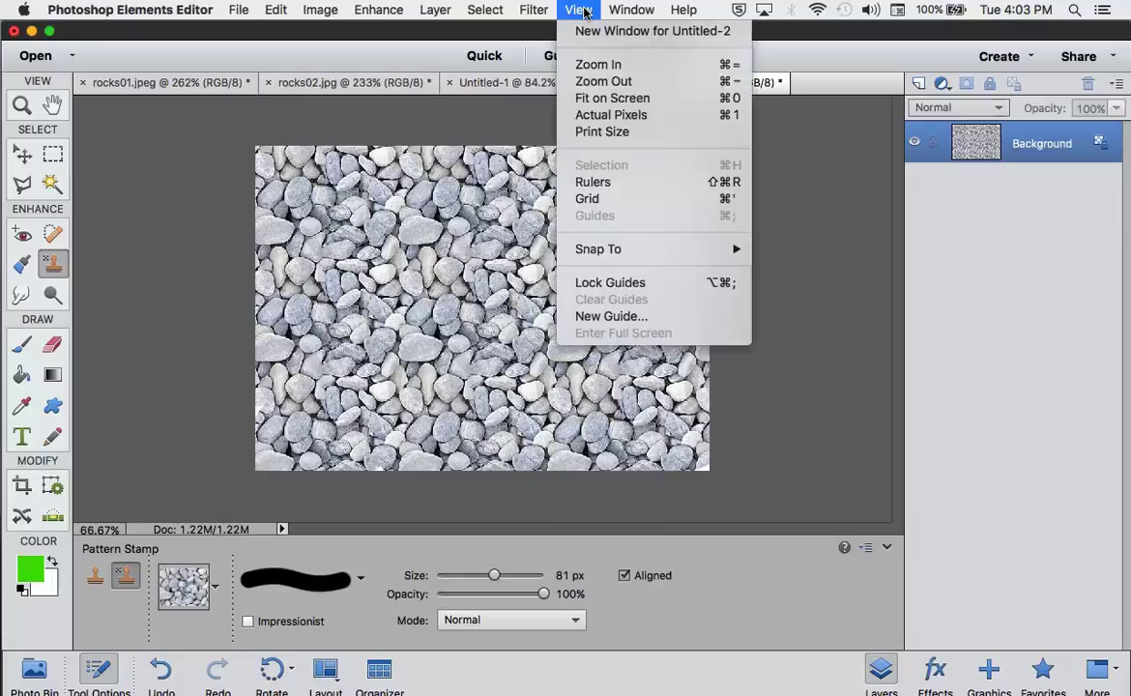
left_click(610, 98)
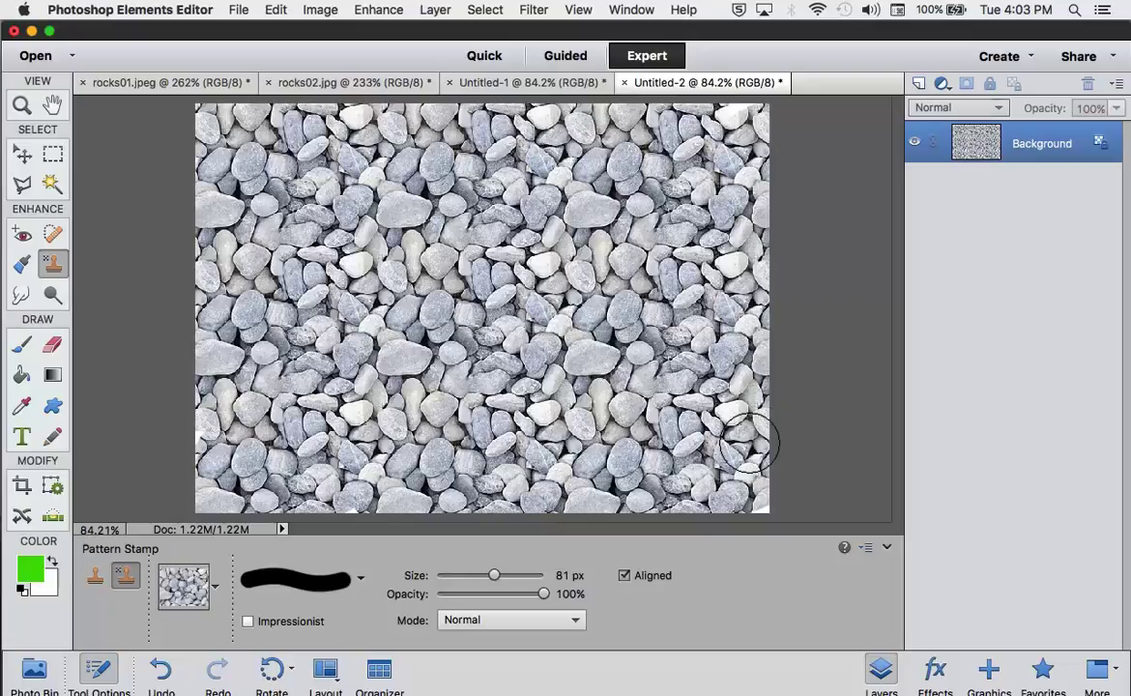